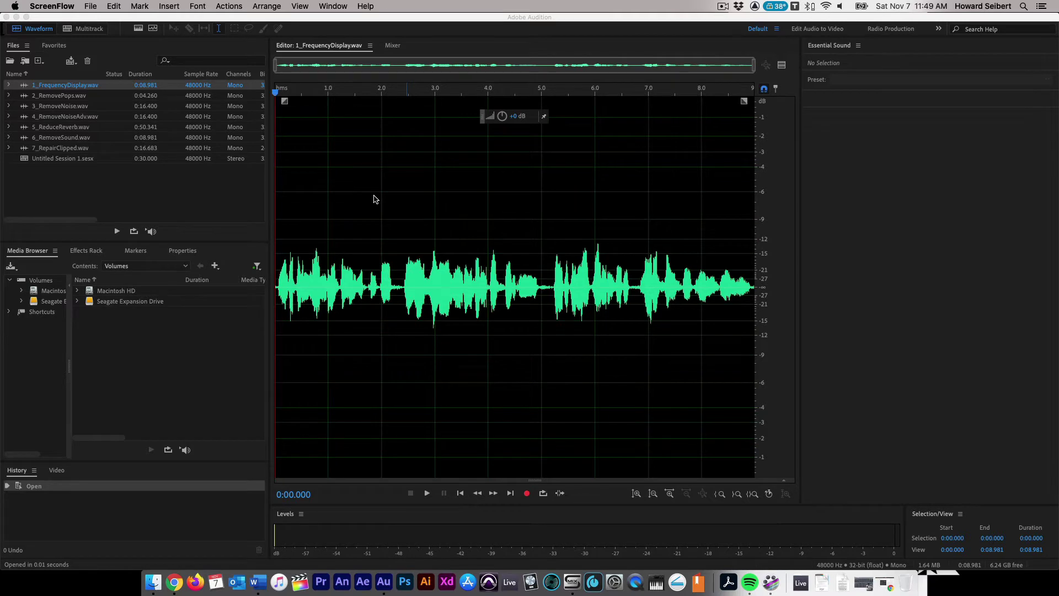
Step: Bring Adobe Audition into focus with 1_FrequencyDisplay.wav in the Waveform editor
{"action": "left_click", "coordinate": [374, 198]}
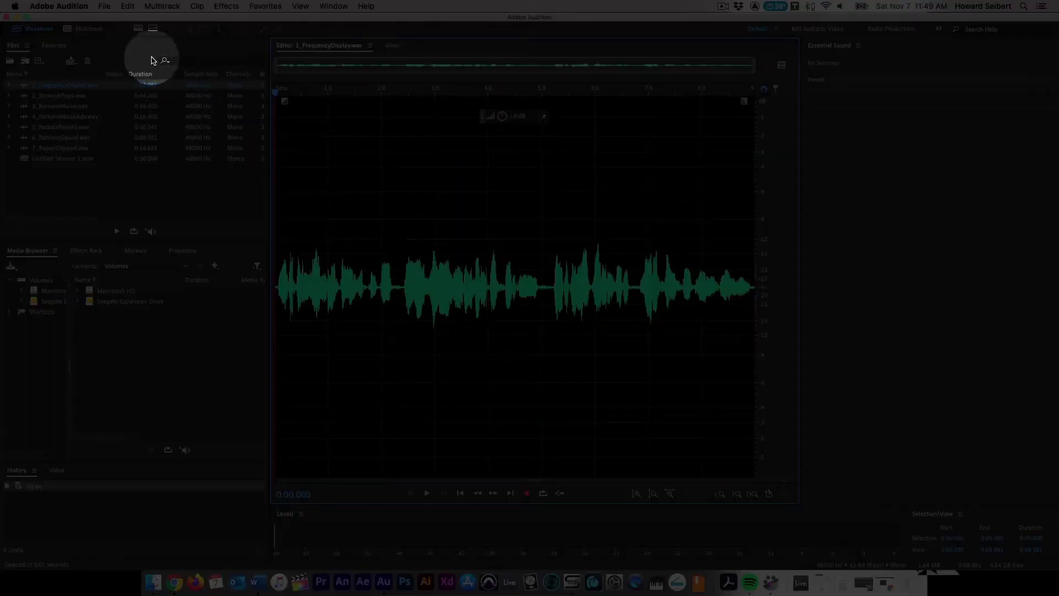
Step: Show and enlarge the spectrogram, preview to about 2.5 s, and zoom toward 0.1–1.7 s
{"action": "left_click", "coordinate": [135, 28]}
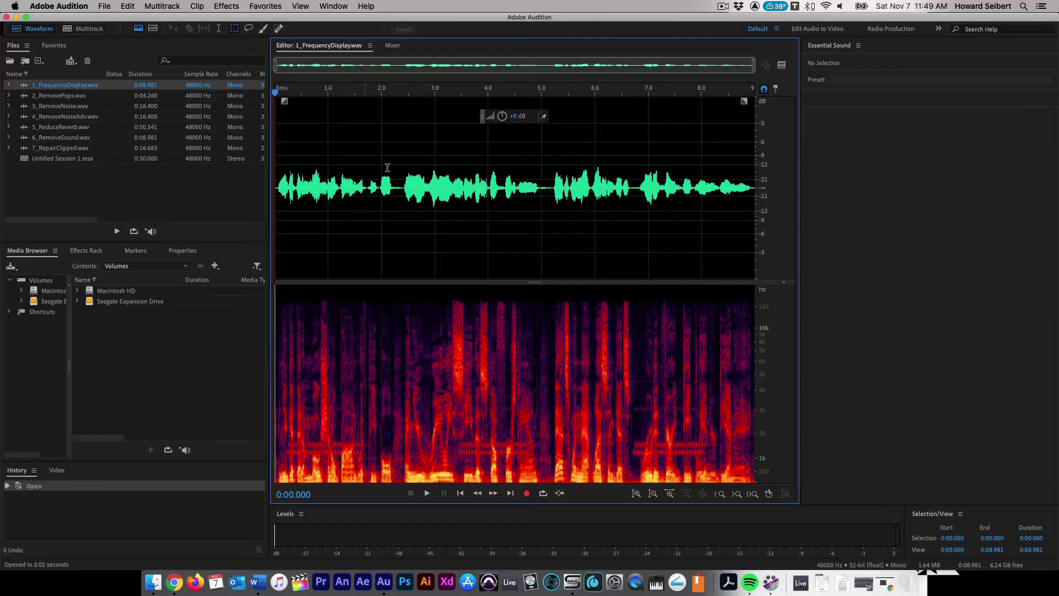
{"action": "left_click_drag", "start_coordinate": [537, 282], "coordinate": [537, 169]}
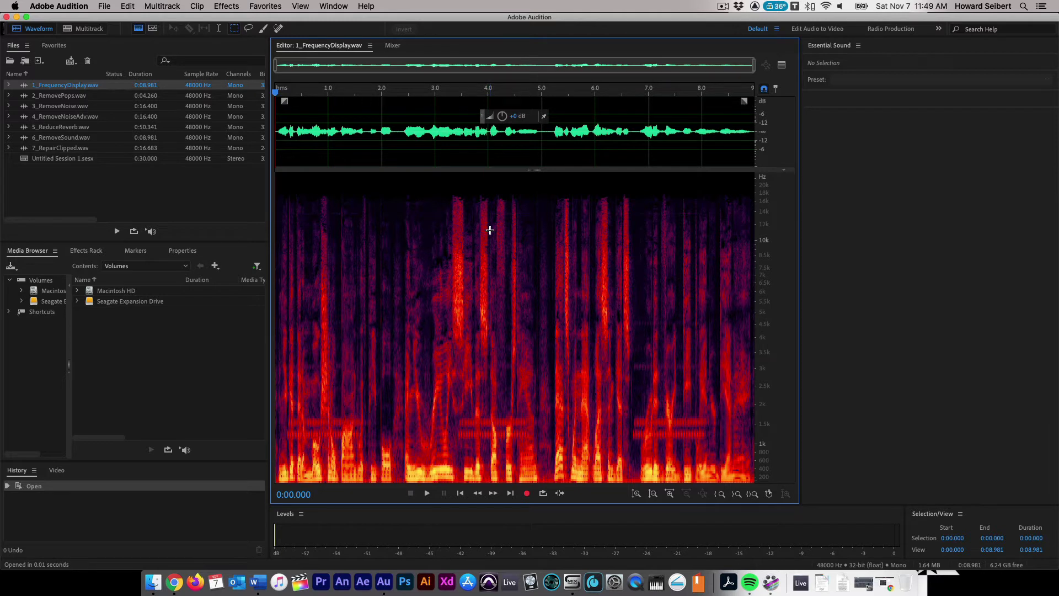
{"action": "key", "text": "space"}
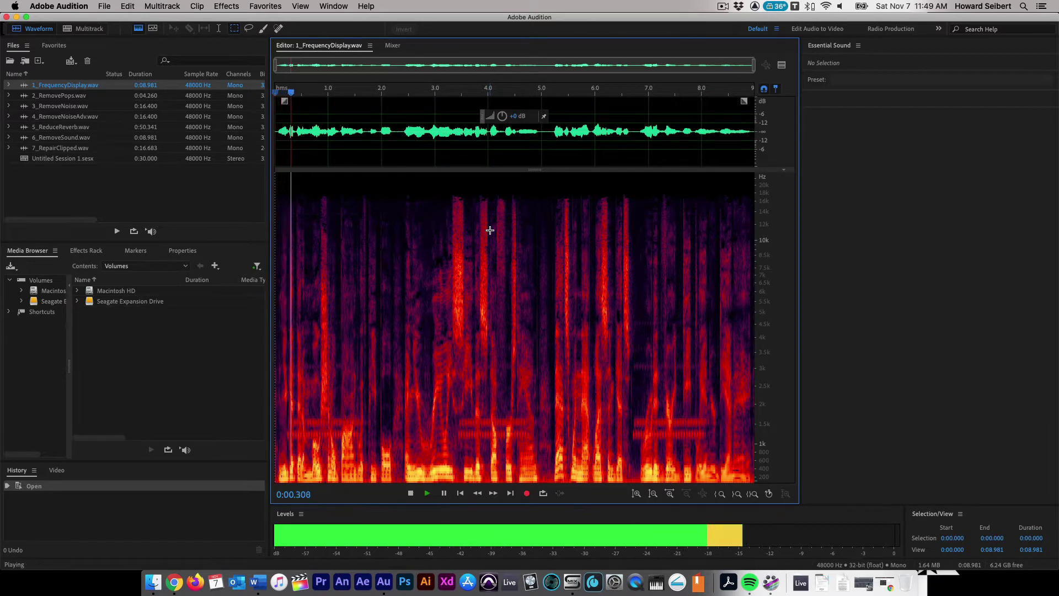
{"action": "key", "text": "space"}
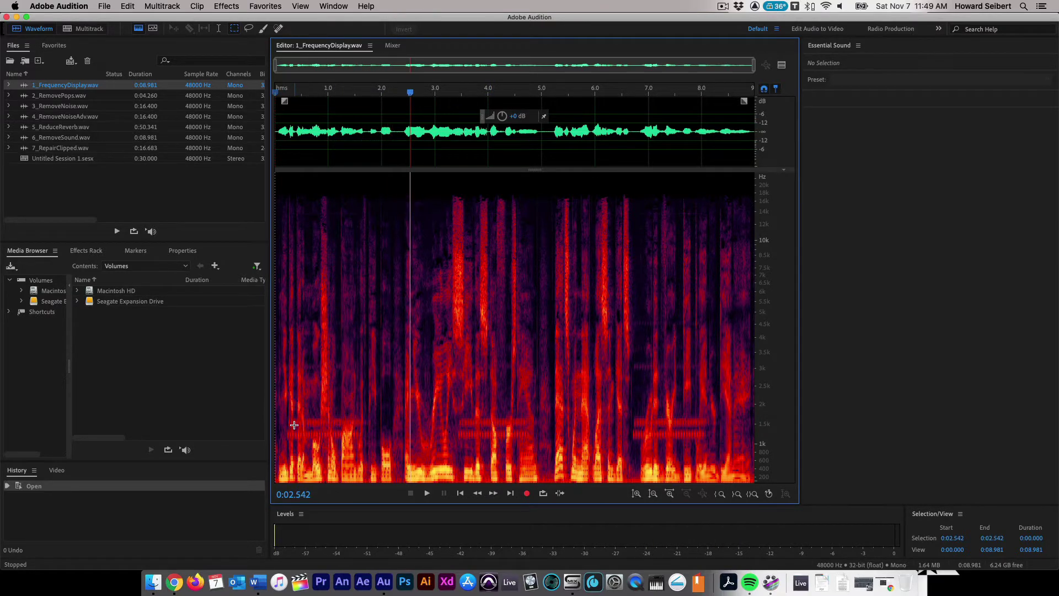
{"action": "scroll", "coordinate": [294, 425], "scroll_direction": "up", "scroll_amount": 5}
Step: Zoom to the first 1.6 s and paint-select the tone lines near 1 kHz, 1.5 kHz and 3 kHz
{"action": "left_click", "coordinate": [263, 28]}
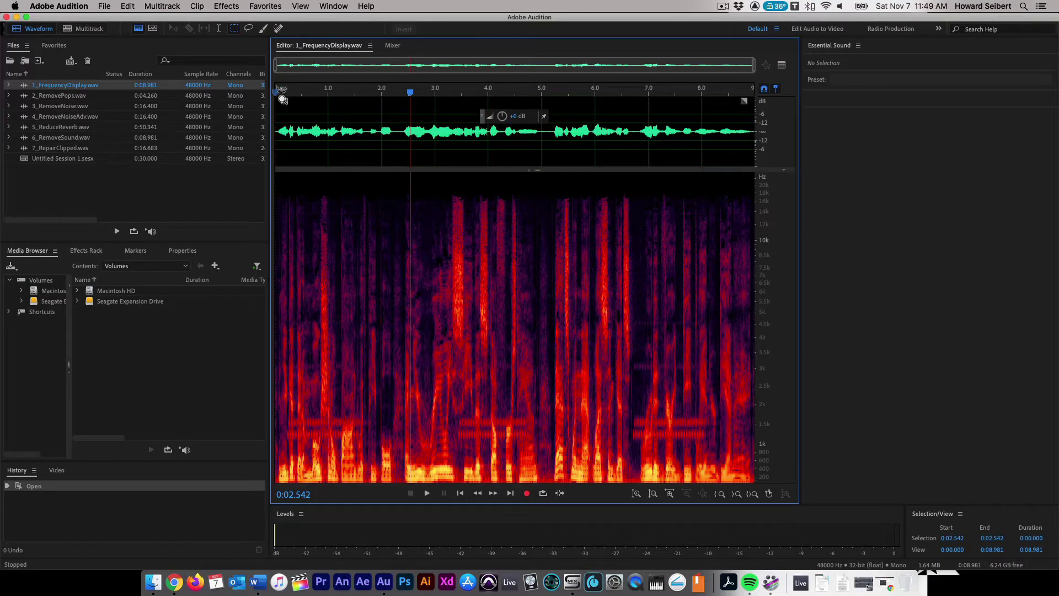
{"action": "left_click_drag", "start_coordinate": [282, 90], "coordinate": [367, 95]}
{"action": "key", "text": "p"}
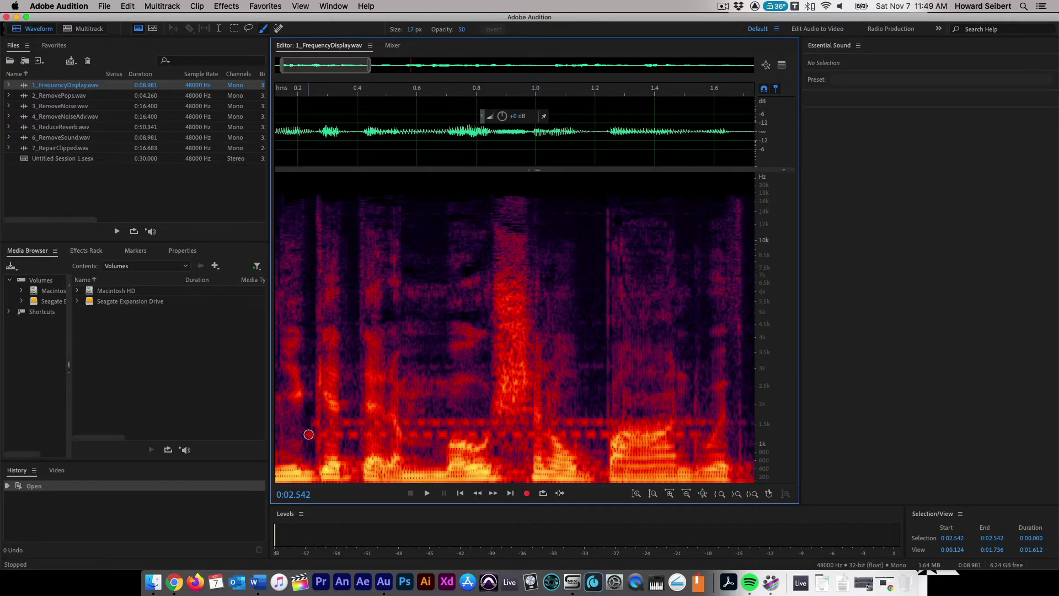
{"action": "left_click_drag", "start_coordinate": [309, 434], "coordinate": [501, 435]}
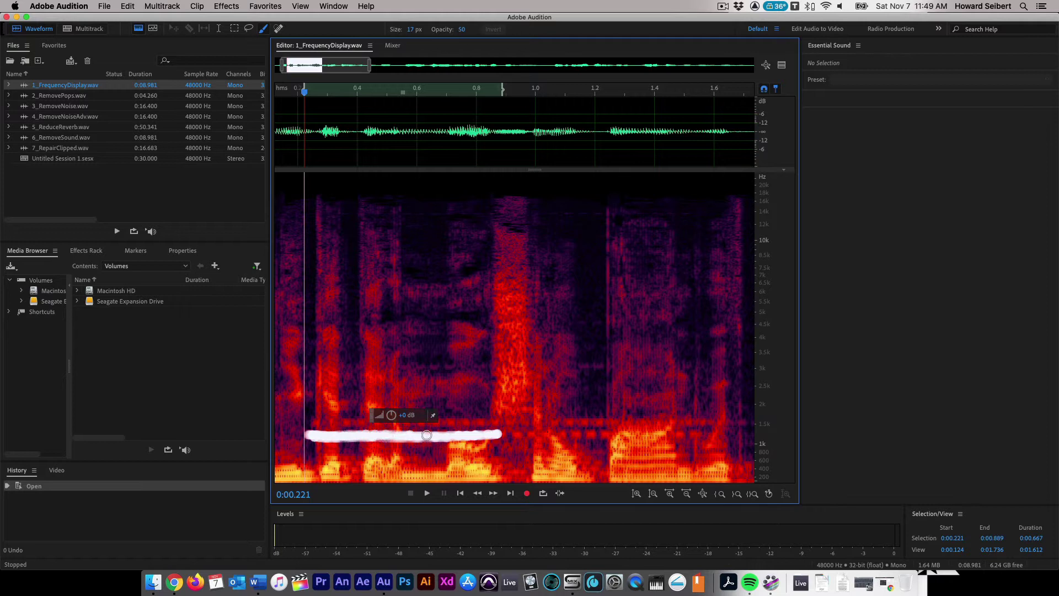
{"action": "left_click_drag", "start_coordinate": [427, 435], "coordinate": [491, 433]}
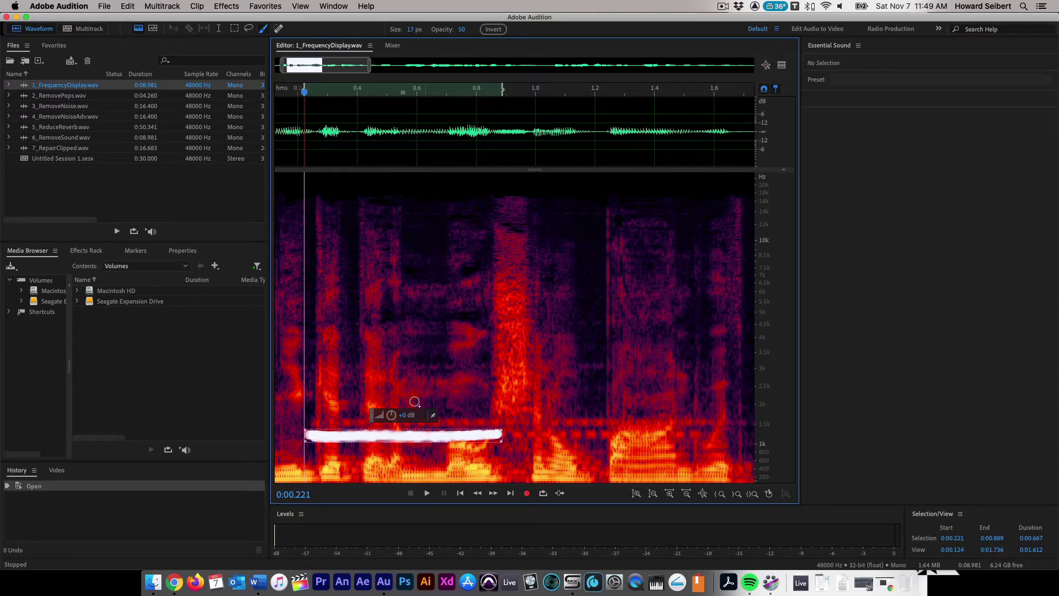
{"action": "mouse_move", "coordinate": [311, 422]}
{"action": "left_mouse_down"}
{"action": "mouse_move", "coordinate": [502, 420]}
{"action": "mouse_move", "coordinate": [314, 422]}
{"action": "mouse_move", "coordinate": [340, 422]}
{"action": "left_mouse_up"}
{"action": "mouse_move", "coordinate": [309, 366]}
{"action": "left_mouse_down"}
{"action": "mouse_move", "coordinate": [442, 366]}
{"action": "mouse_move", "coordinate": [312, 367]}
{"action": "left_mouse_up"}
Step: Delete the painted tone frequencies, zoom out to the whole file and play it from the start
{"action": "key", "text": "Delete"}
{"action": "key", "text": "d"}
{"action": "left_click", "coordinate": [493, 306]}
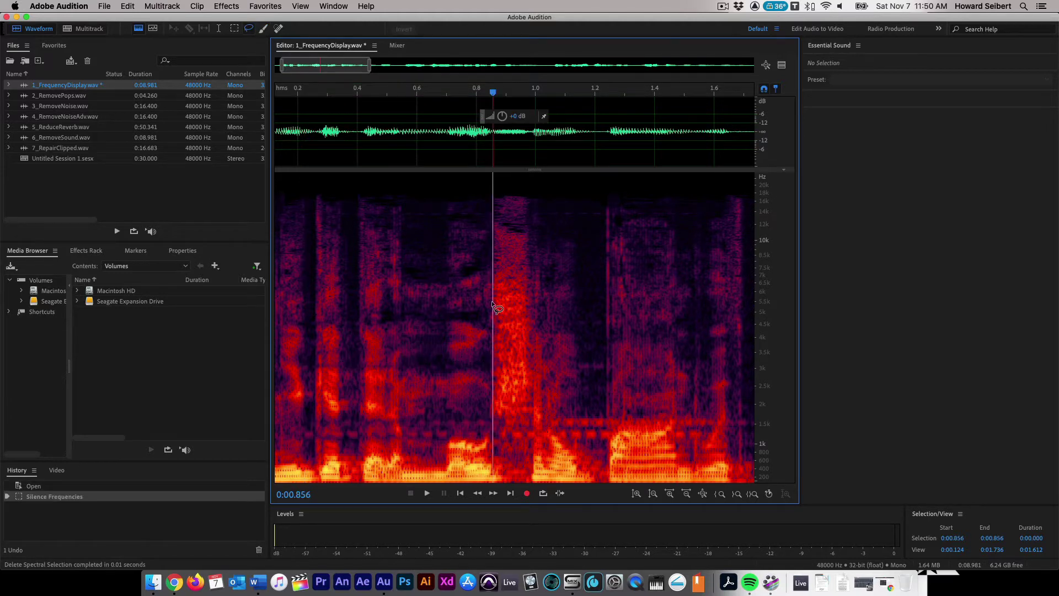
{"action": "key", "text": "backslash"}
{"action": "left_click", "coordinate": [276, 98]}
{"action": "key", "text": "space"}
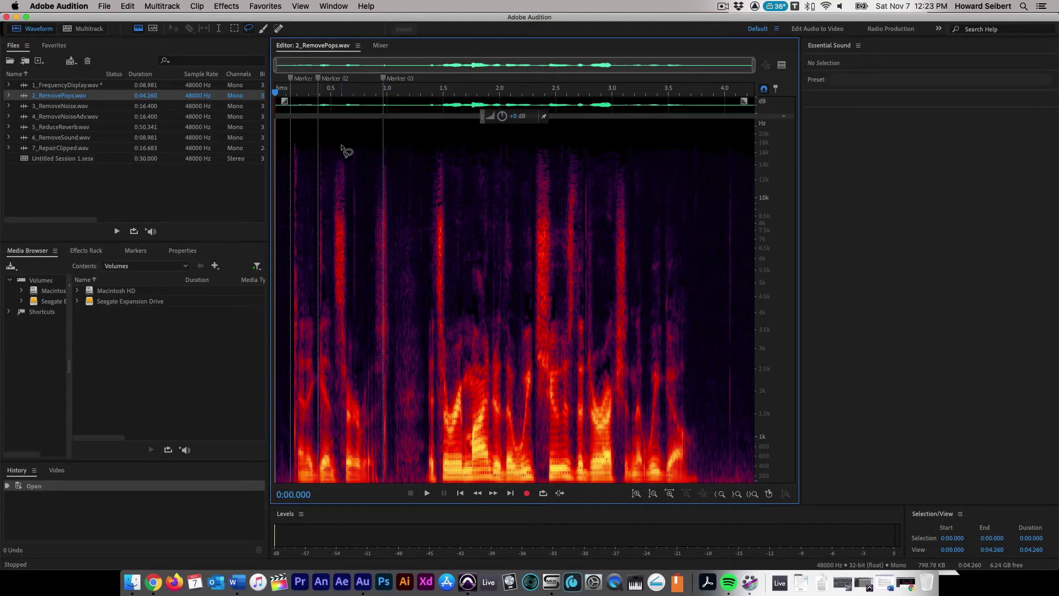
Step: Play 2_RemovePops.wav to hear the pops and re-enable its spectral display
{"action": "key", "text": "space"}
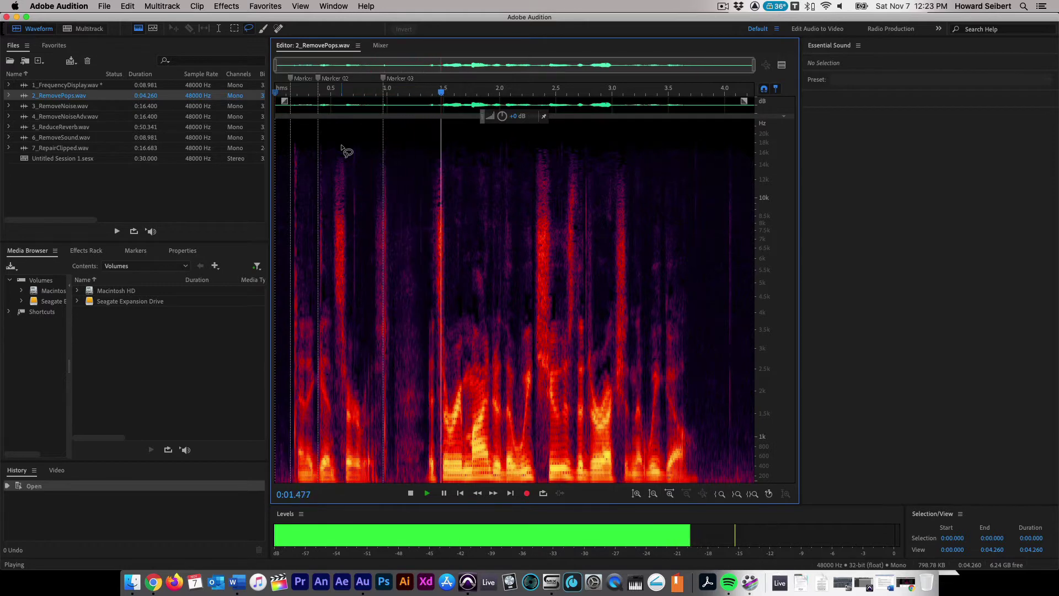
{"action": "key", "text": "space"}
{"action": "left_click", "coordinate": [139, 29]}
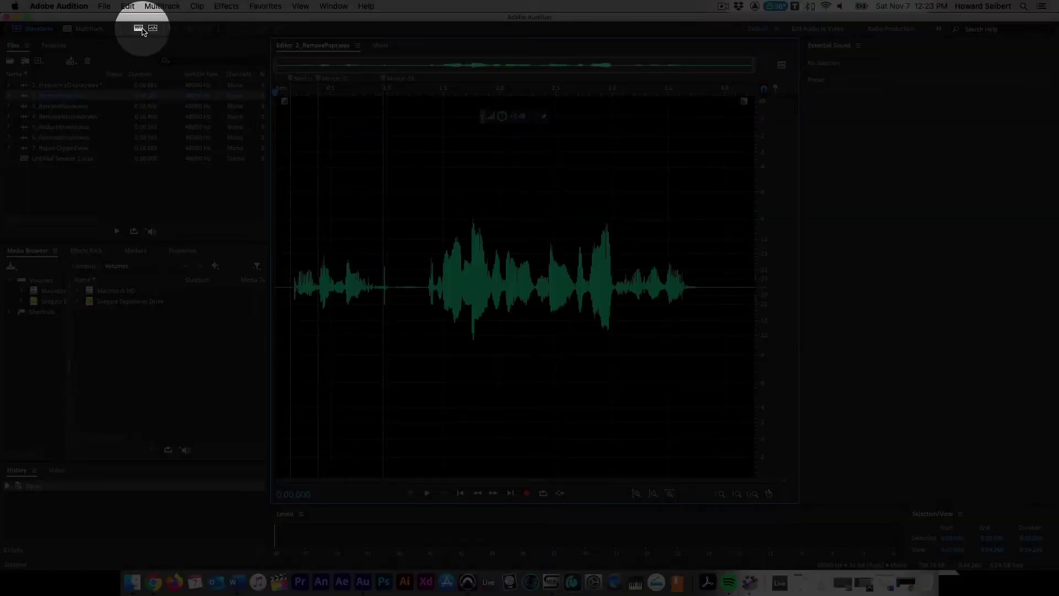
{"action": "left_click", "coordinate": [141, 30]}
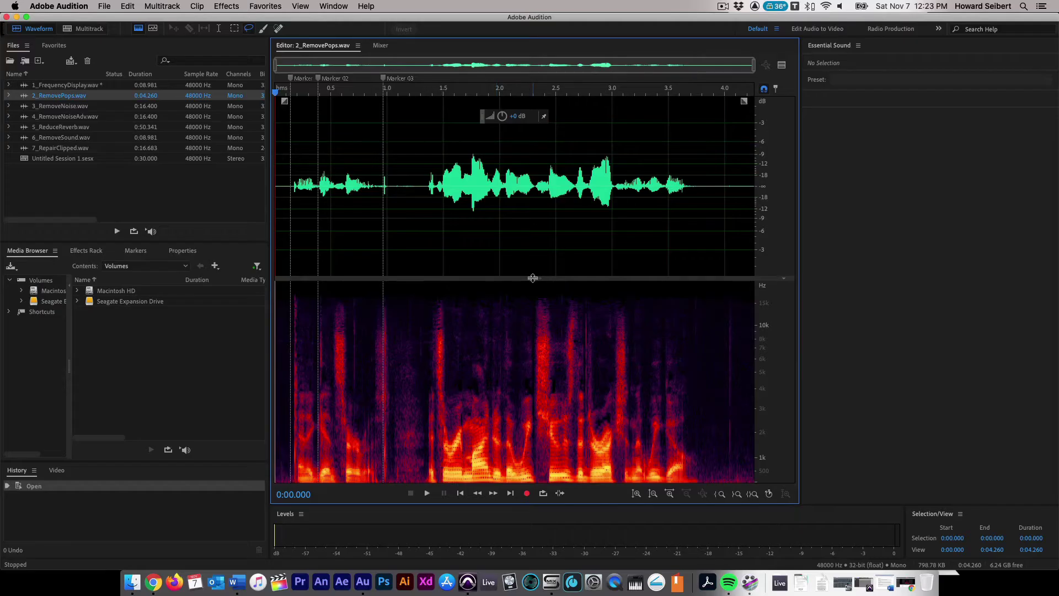
Step: Enlarge the spectrogram pane and zoom to about 0.1–1.0 s around the markers
{"action": "left_click_drag", "start_coordinate": [533, 277], "coordinate": [527, 116]}
{"action": "left_click", "coordinate": [508, 123]}
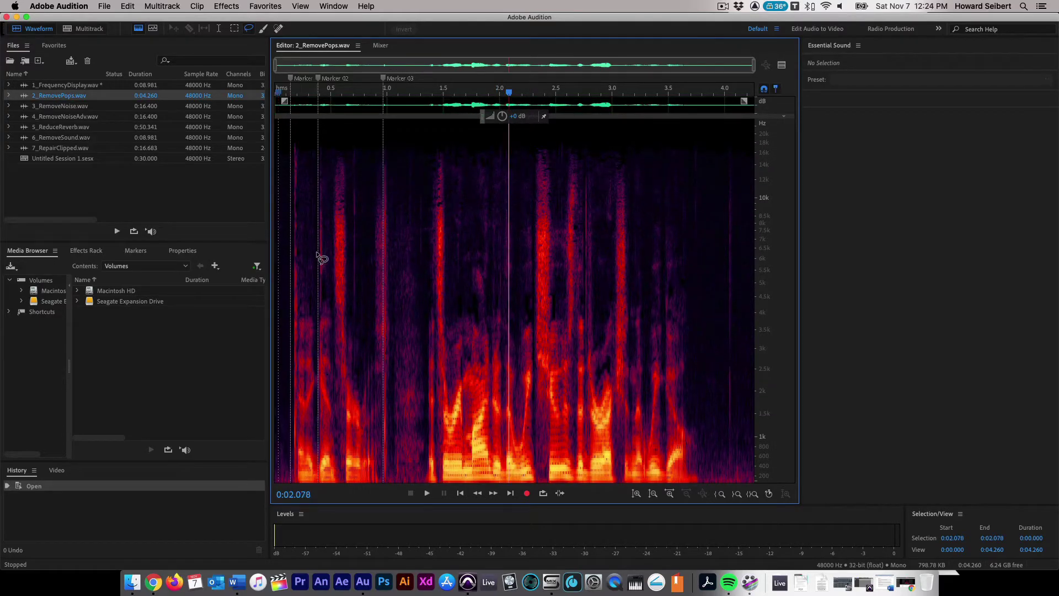
{"action": "left_click_drag", "start_coordinate": [287, 92], "coordinate": [386, 95]}
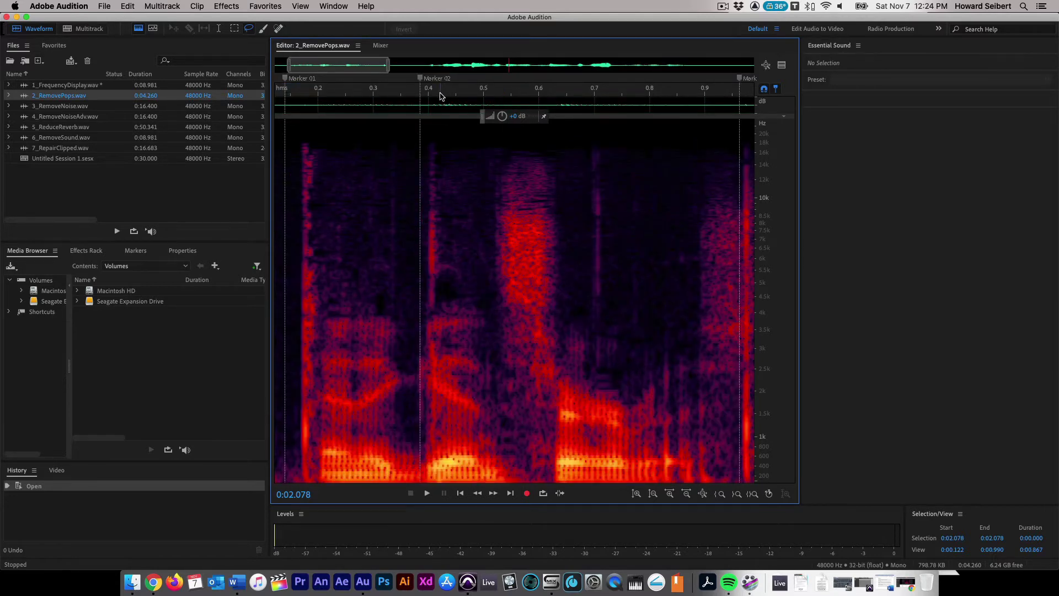
Step: Enlarge the Spot Healing Brush and heal the pops near the start and at Marker 01
{"action": "left_click", "coordinate": [280, 97]}
{"action": "key", "text": "space"}
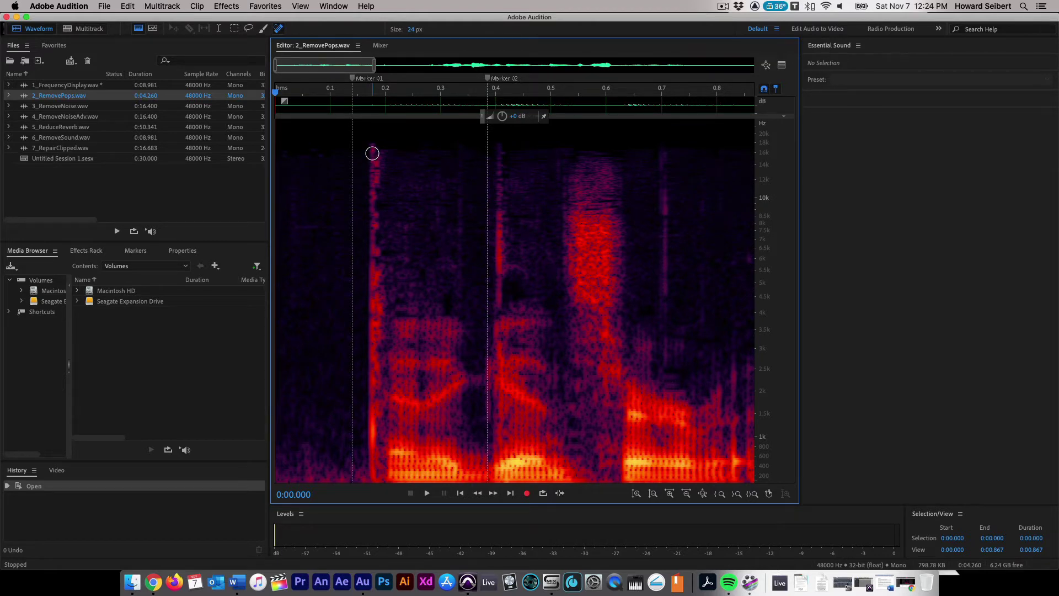
{"action": "key", "text": "bracketright"}
{"action": "key", "text": "bracketright"}
{"action": "key", "text": "bracketright"}
{"action": "left_click_drag", "start_coordinate": [373, 145], "coordinate": [379, 486]}
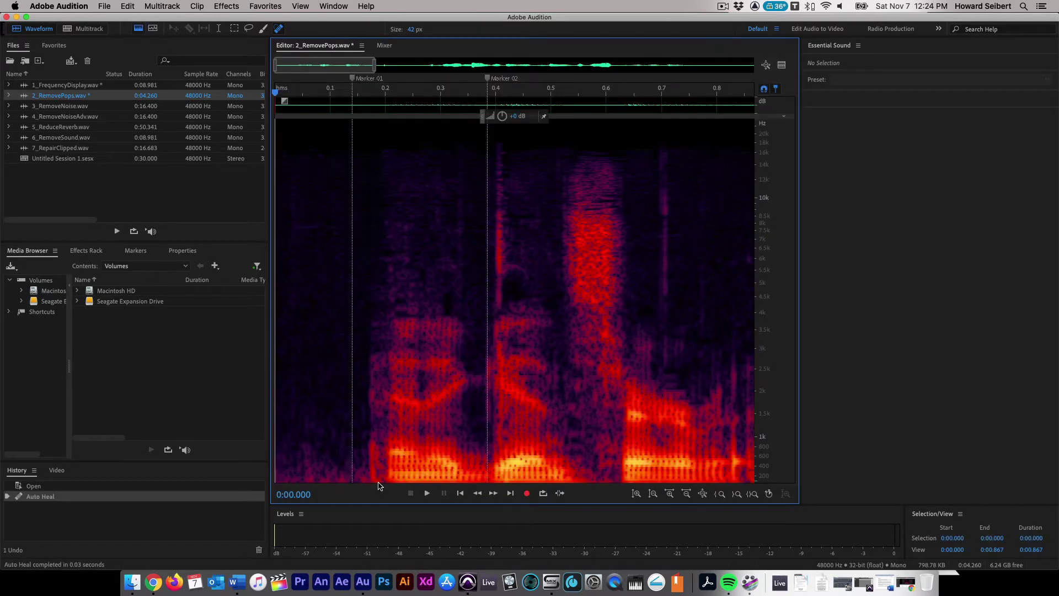
{"action": "left_click_drag", "start_coordinate": [364, 441], "coordinate": [365, 478]}
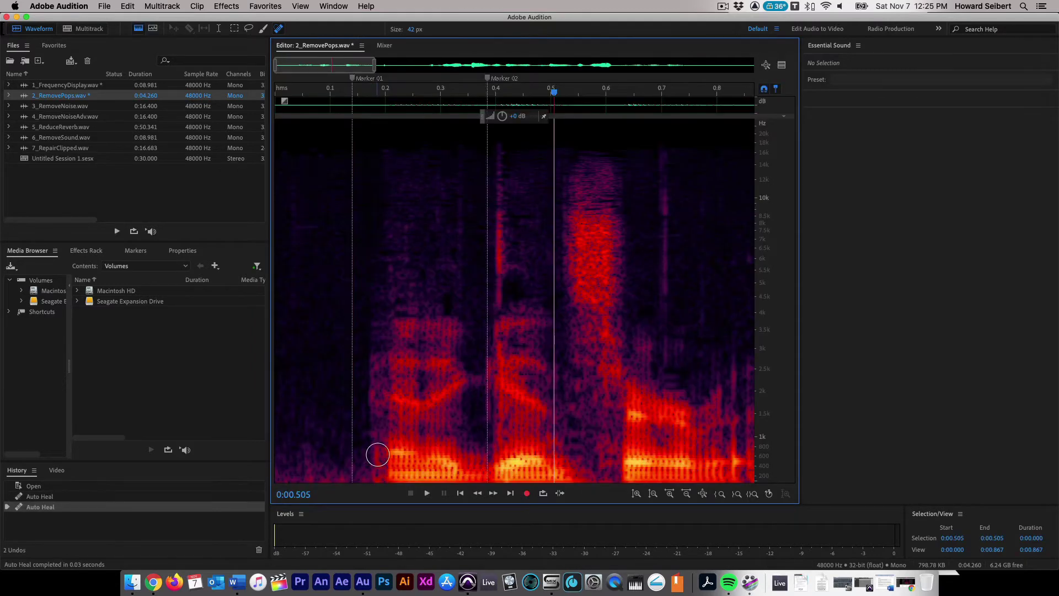
Step: Heal one more pop in the speech and play the section back to check it
{"action": "left_click", "coordinate": [291, 96]}
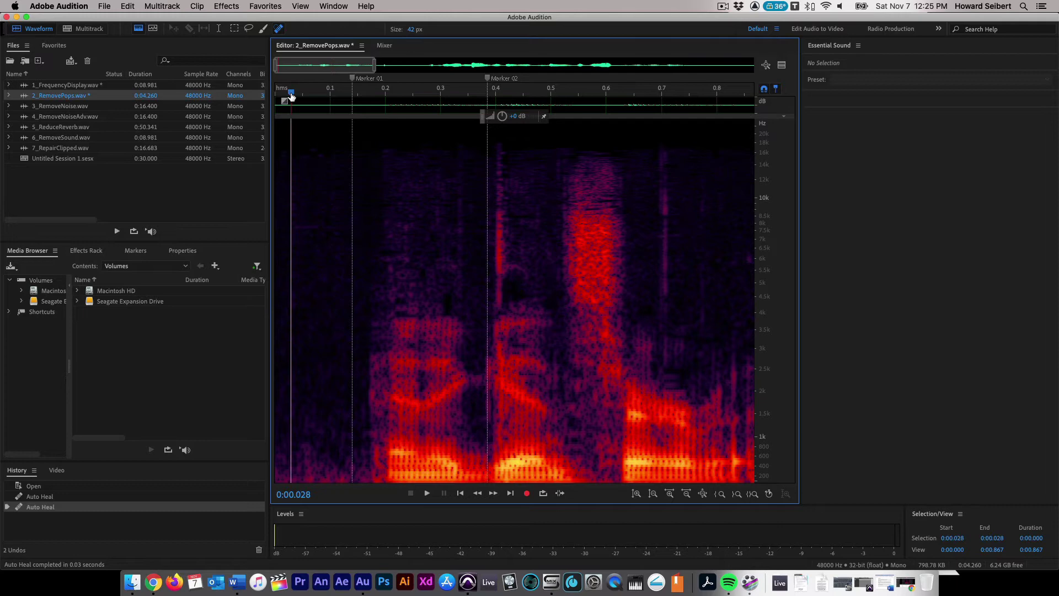
{"action": "key", "text": "space"}
{"action": "key", "text": "space"}
{"action": "left_click_drag", "start_coordinate": [631, 152], "coordinate": [634, 477]}
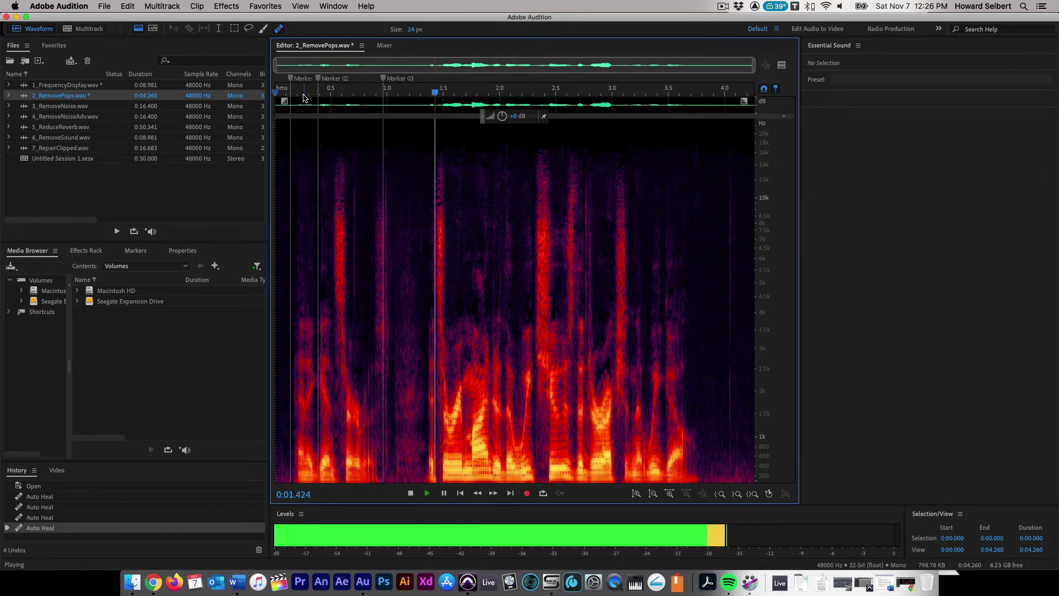
{"action": "left_click", "coordinate": [453, 91]}
{"action": "key", "text": "space"}
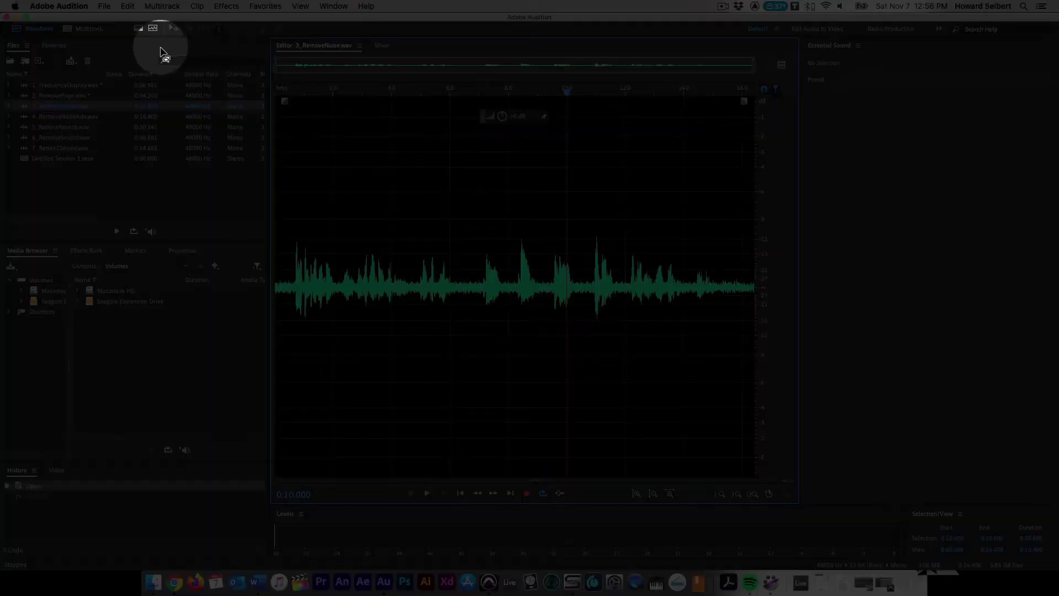
Step: Enlarge 3_RemoveNoise.wav's spectrogram, zoom to the first six seconds, and play the noisy speech
{"action": "left_click", "coordinate": [138, 30]}
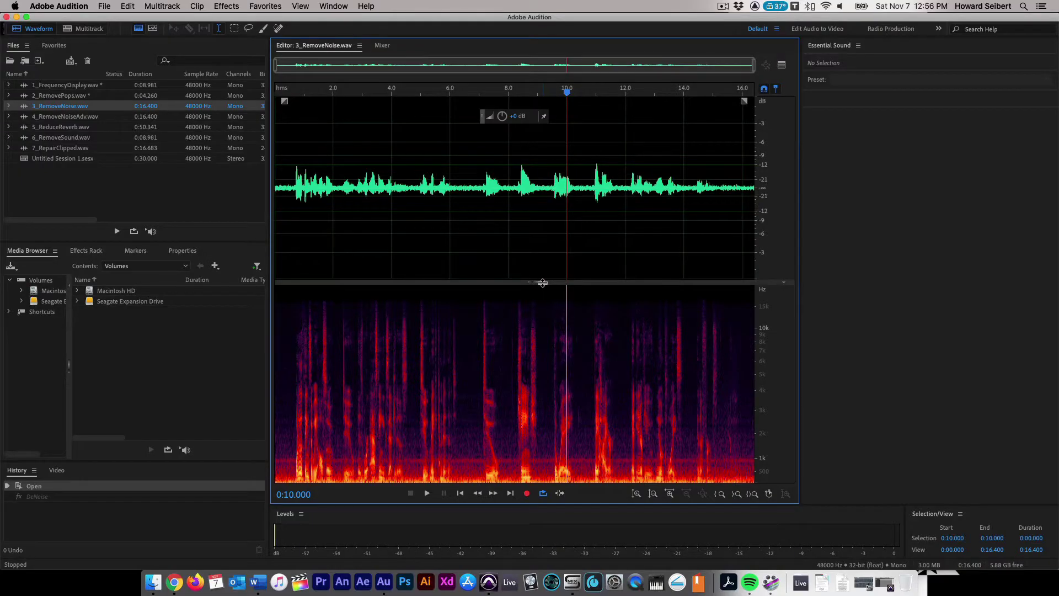
{"action": "left_click_drag", "start_coordinate": [542, 282], "coordinate": [543, 124]}
{"action": "key", "text": "Home"}
{"action": "key", "text": "equal"}
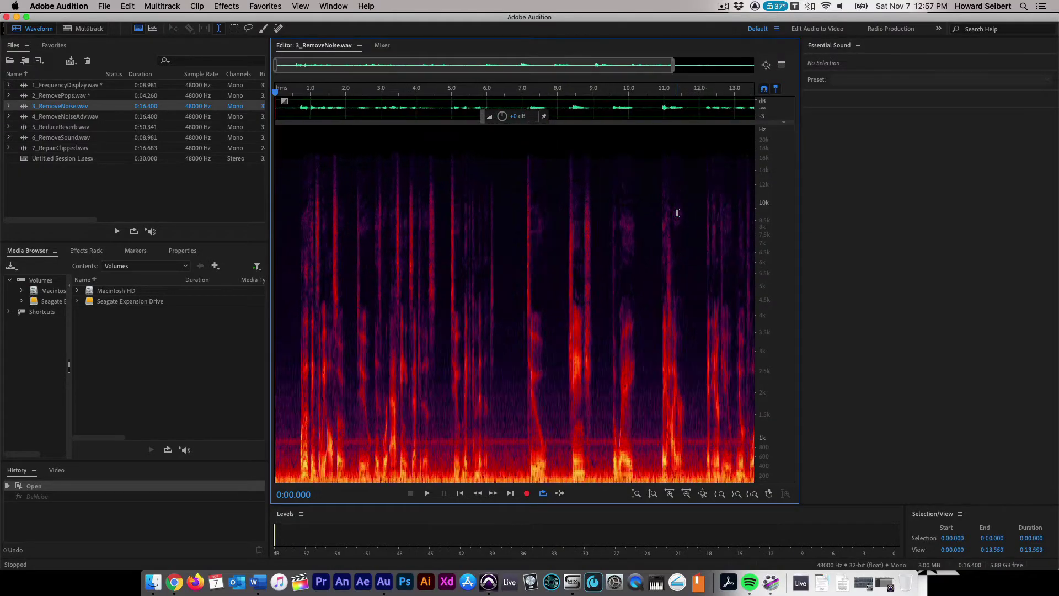
{"action": "key", "text": "equal"}
{"action": "key", "text": "equal"}
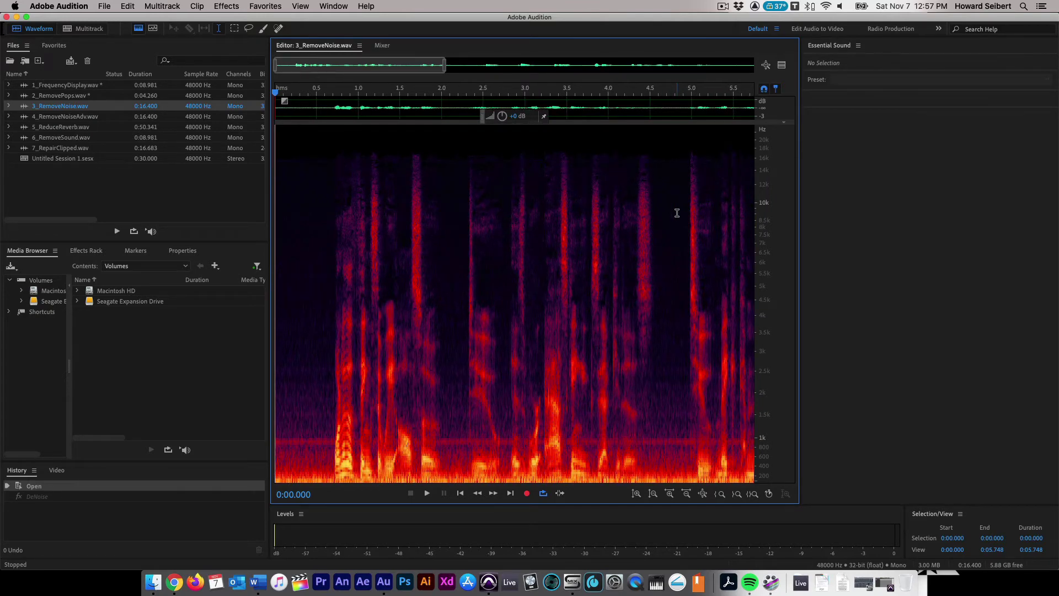
{"action": "key", "text": "space"}
{"action": "key", "text": "space"}
Step: Open DeNoise, load its (Default) preset, and lower Amount from 90% to 0%
{"action": "left_click", "coordinate": [223, 7]}
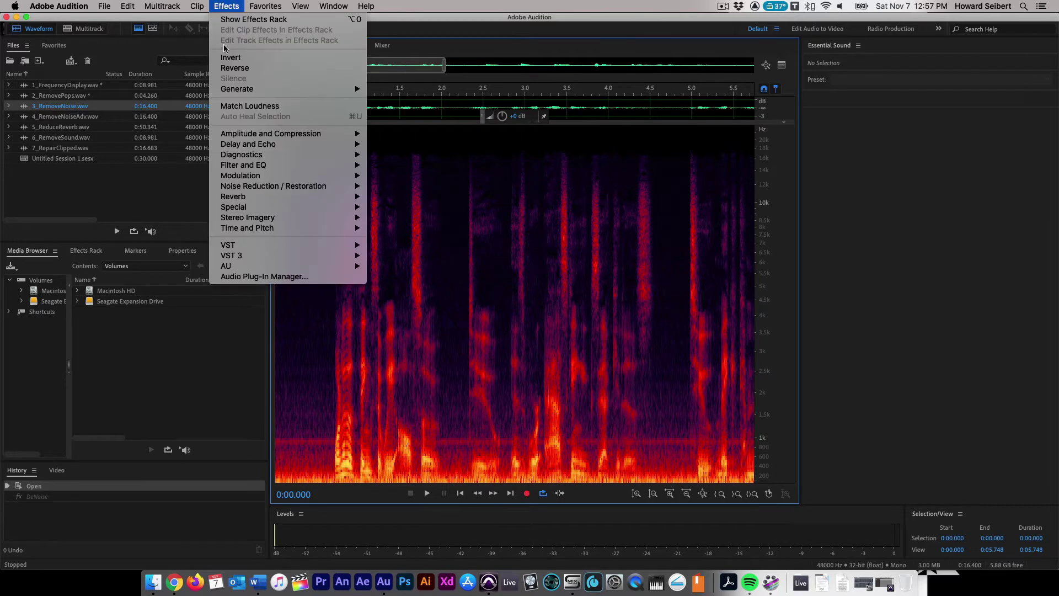
{"action": "mouse_move", "coordinate": [331, 187]}
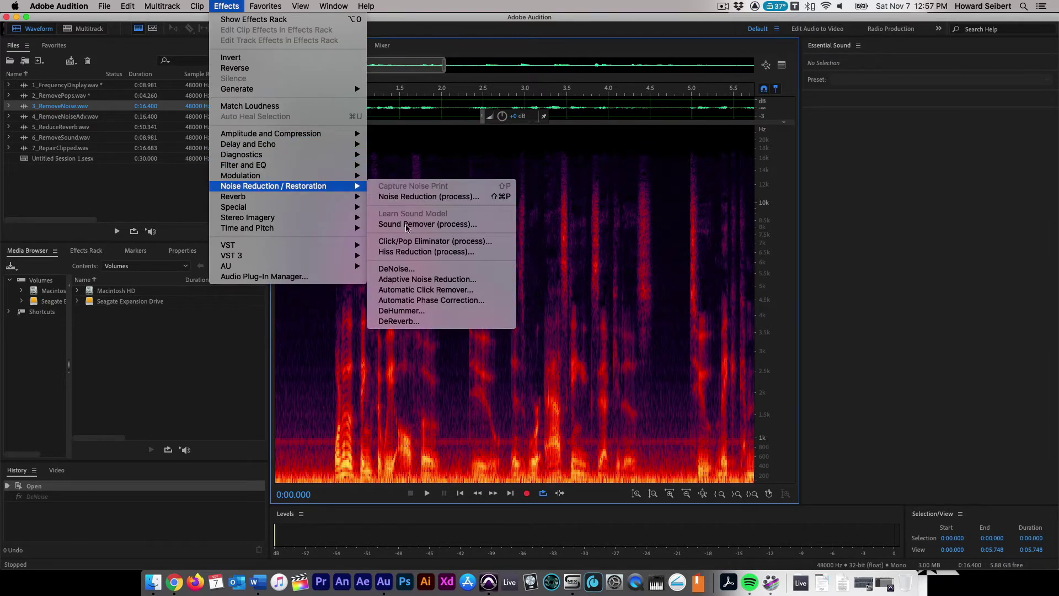
{"action": "left_click", "coordinate": [407, 269]}
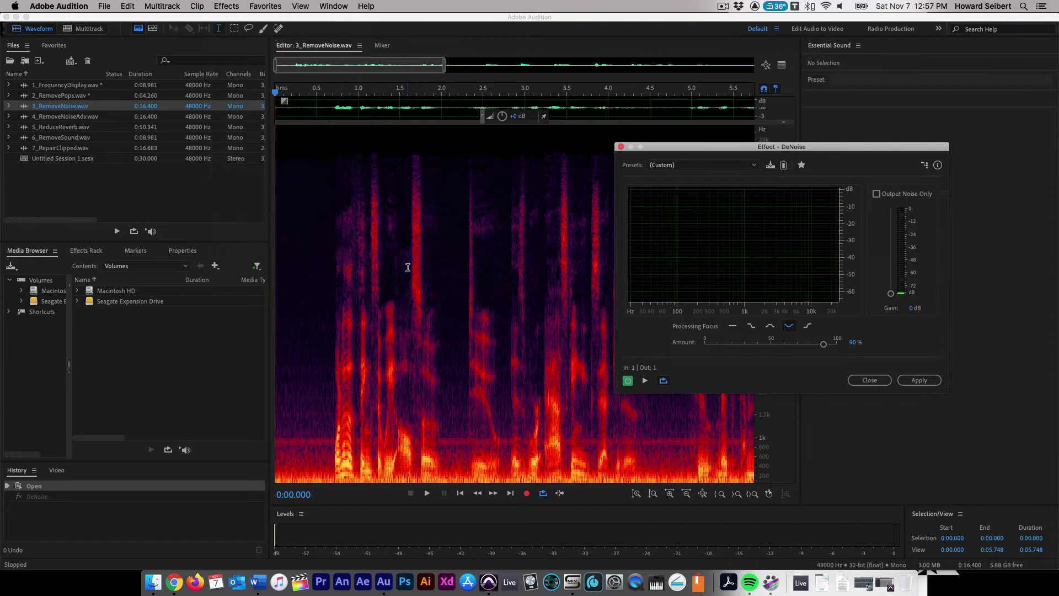
{"action": "left_click_drag", "start_coordinate": [747, 147], "coordinate": [812, 113]}
{"action": "left_click", "coordinate": [798, 130]}
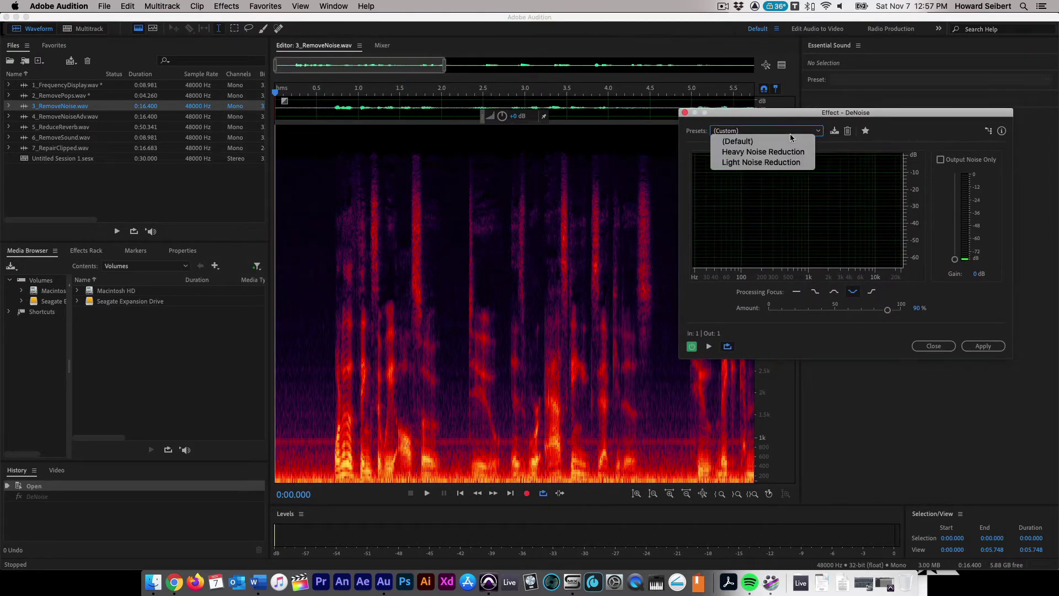
{"action": "left_click", "coordinate": [733, 139]}
{"action": "left_click_drag", "start_coordinate": [822, 310], "coordinate": [759, 310]}
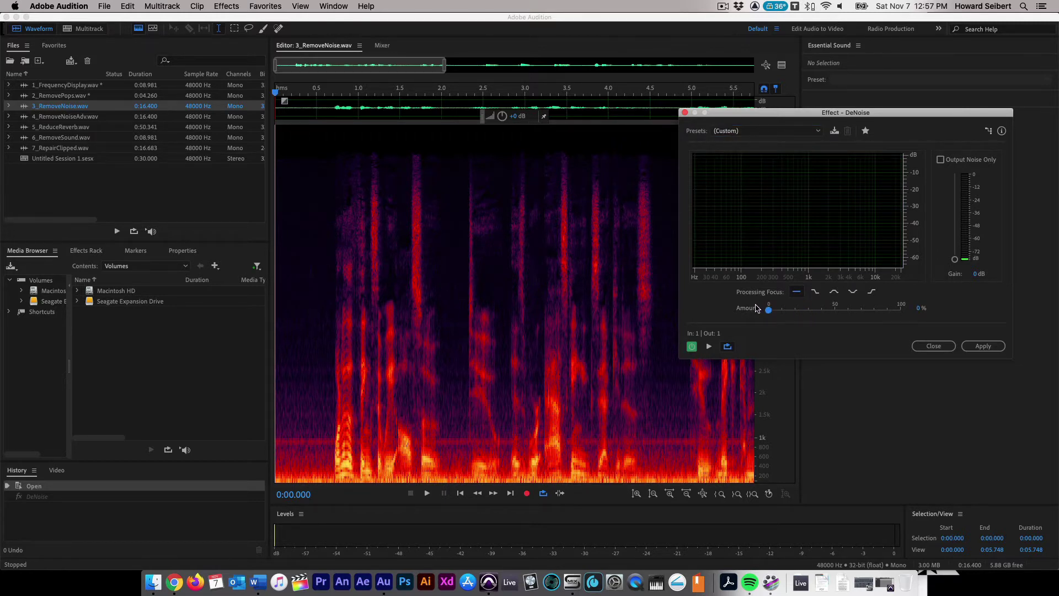
Step: Select the first 0.64 s, preview, raise DeNoise Amount to 89%, and monitor Output Noise Only
{"action": "left_click_drag", "start_coordinate": [328, 301], "coordinate": [257, 300]}
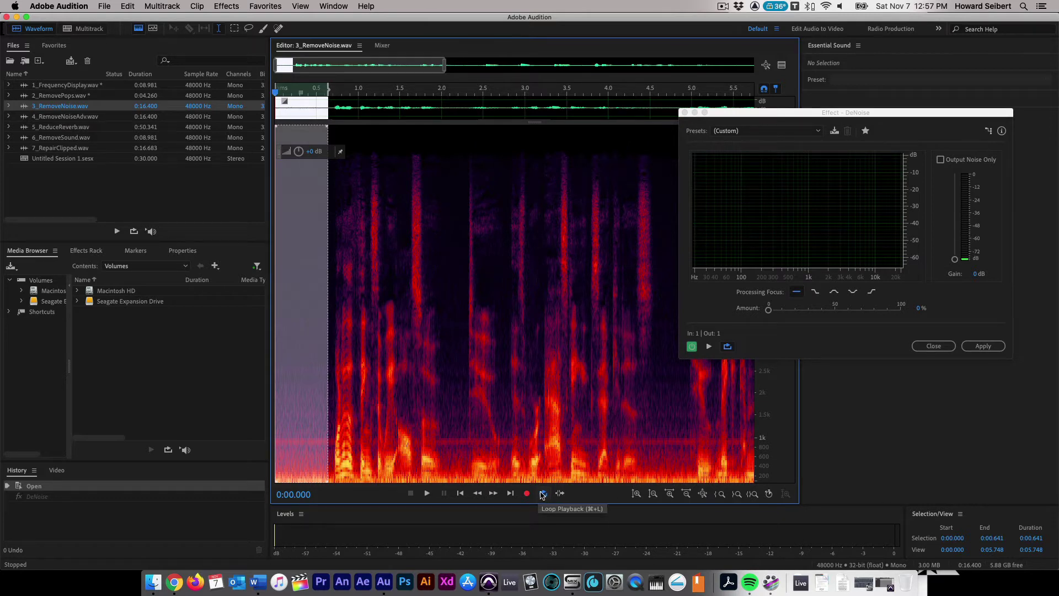
{"action": "key", "text": "space"}
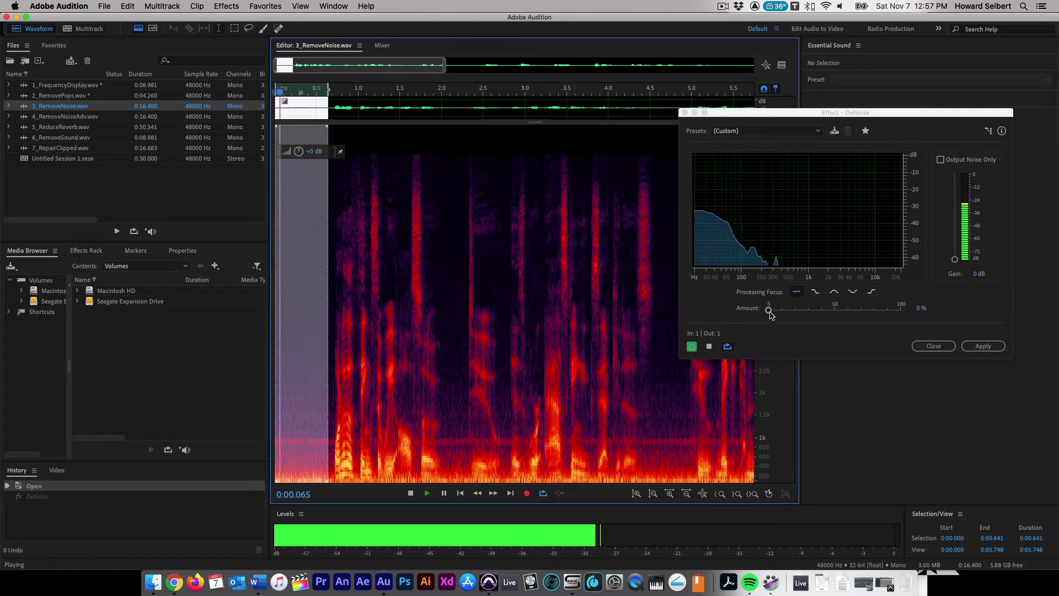
{"action": "left_click_drag", "start_coordinate": [768, 309], "coordinate": [886, 310]}
{"action": "left_click", "coordinate": [942, 160]}
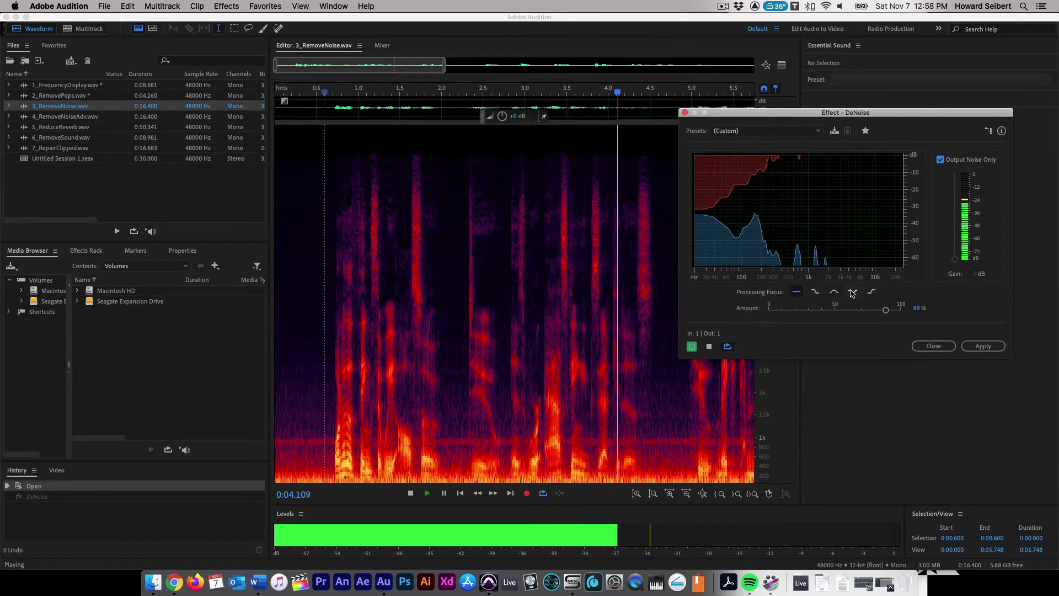
Step: Focus DeNoise on lower and higher frequencies, apply it to the file, and play the result
{"action": "left_click", "coordinate": [853, 293]}
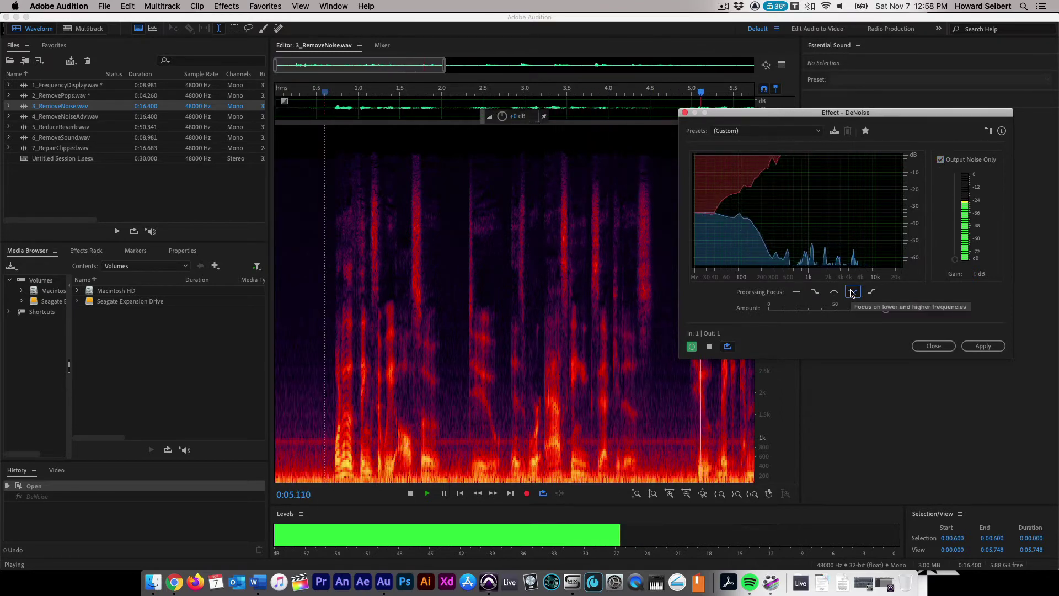
{"action": "left_click", "coordinate": [941, 160]}
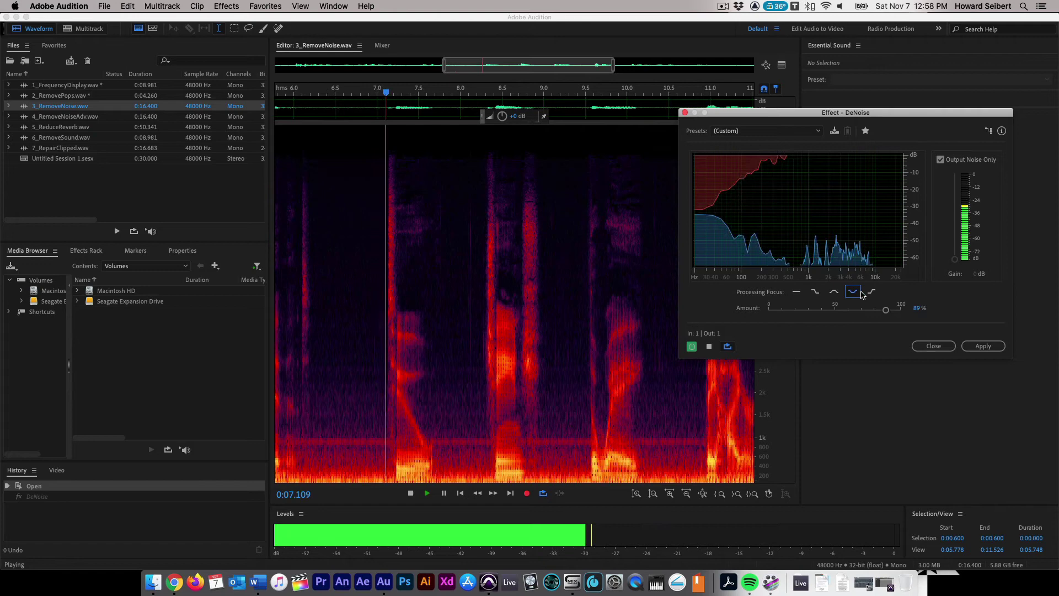
{"action": "left_click", "coordinate": [983, 347]}
{"action": "key", "text": "space"}
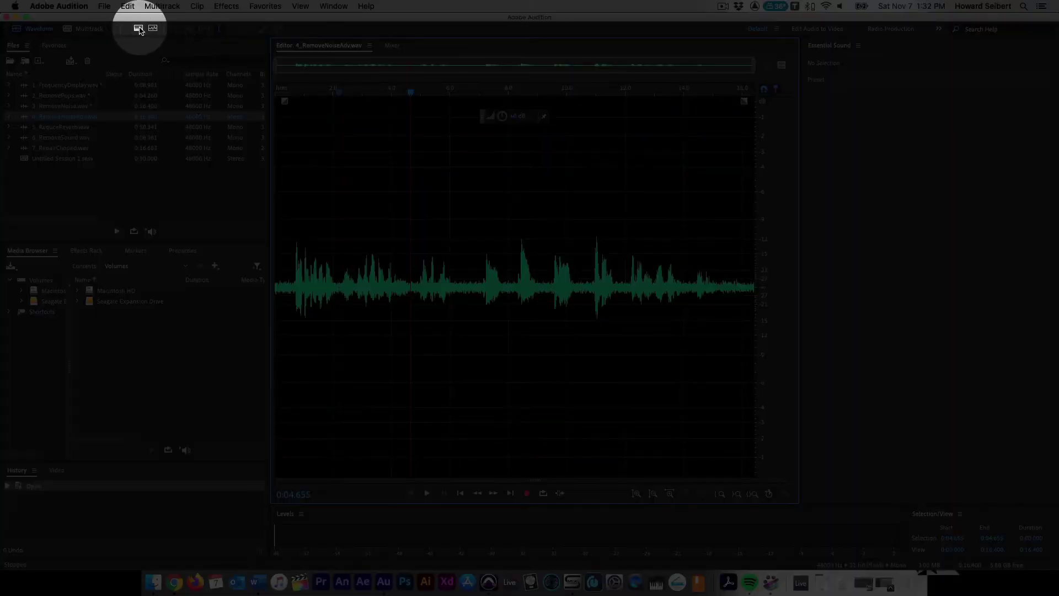
Step: Show 4_RemoveNoiseAdv.wav's spectrogram, select 0:06.341–0:06.945, and loop-play that noise-only stretch
{"action": "left_click", "coordinate": [138, 29]}
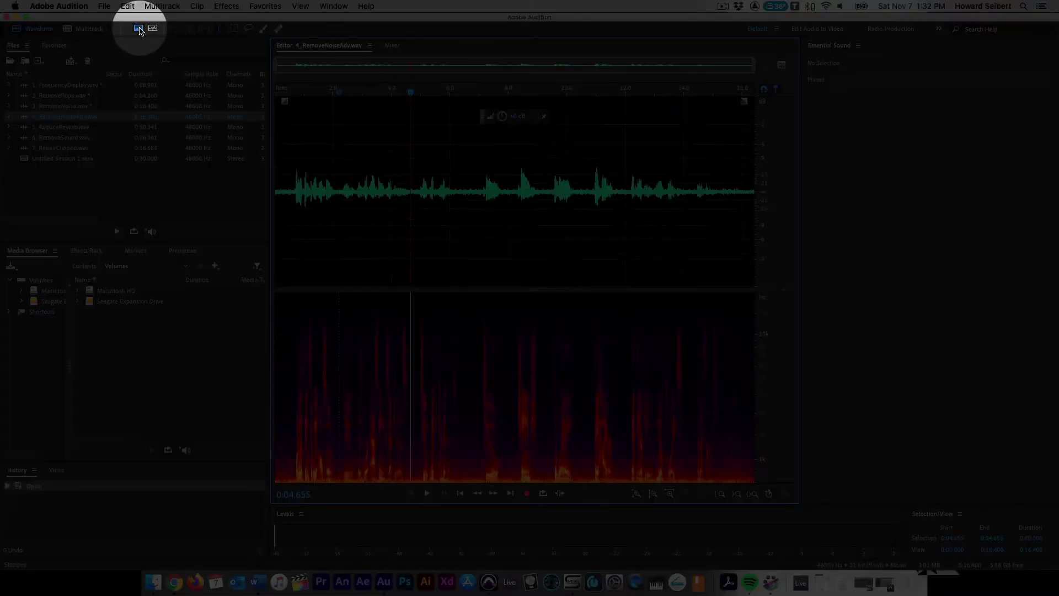
{"action": "left_click", "coordinate": [536, 326]}
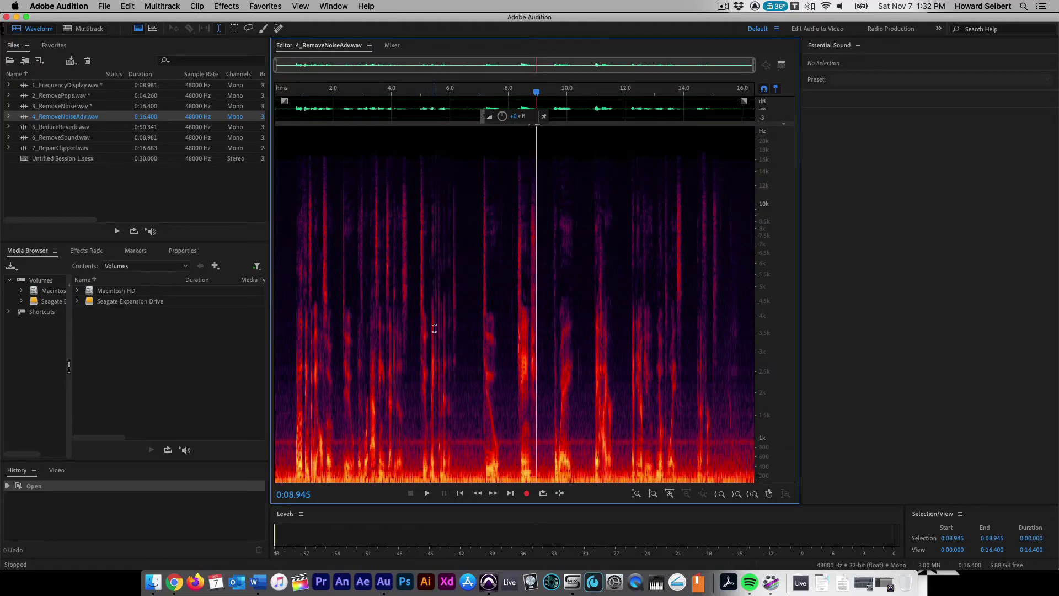
{"action": "left_click_drag", "start_coordinate": [460, 278], "coordinate": [477, 276]}
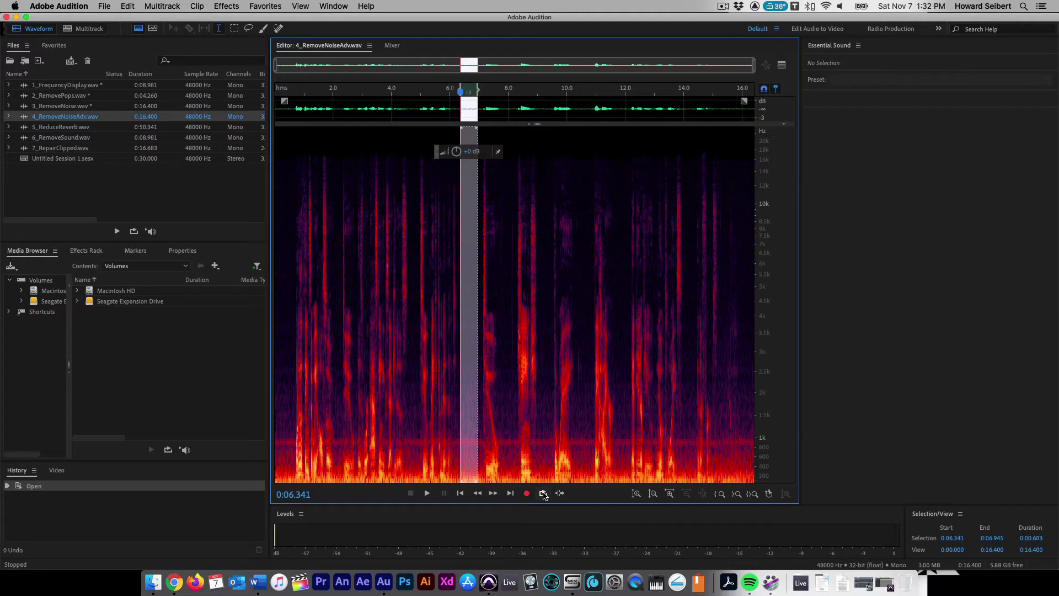
{"action": "left_click", "coordinate": [543, 494]}
{"action": "key", "text": "space"}
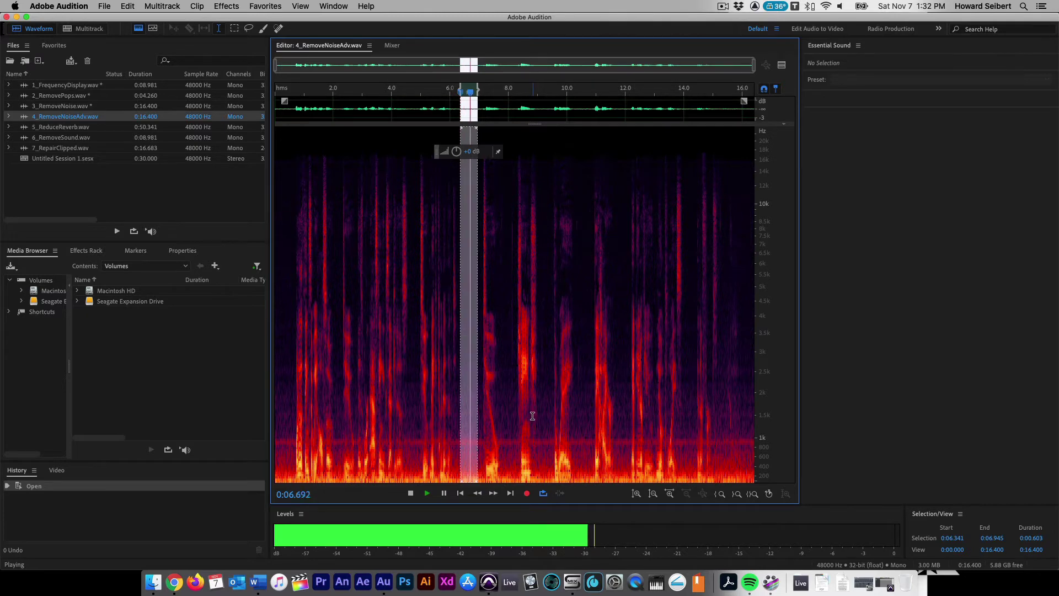
{"action": "key", "text": "space"}
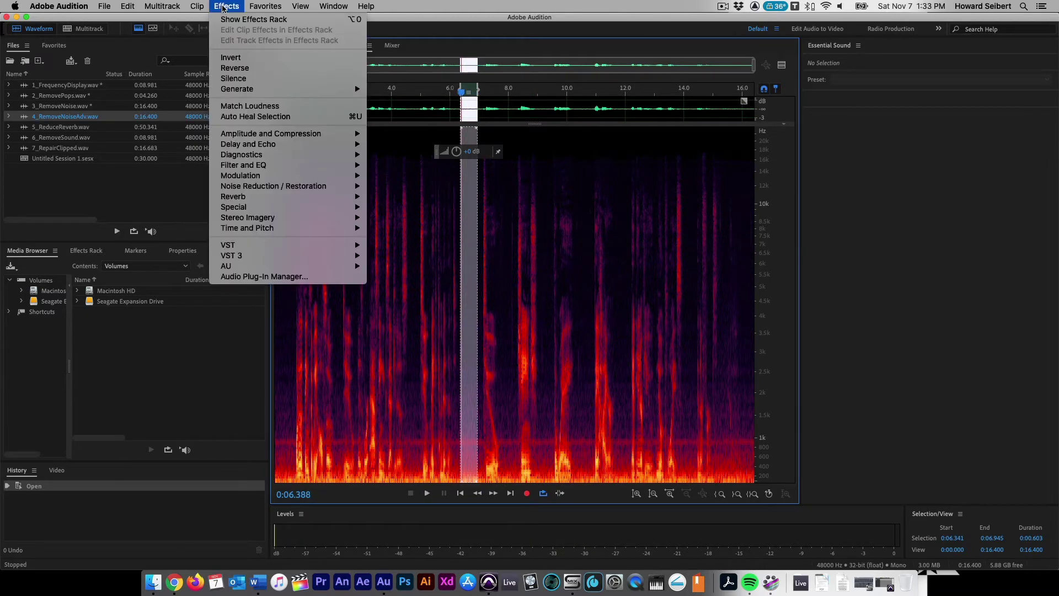
Step: Open Noise Reduction (process) and capture a noise print from the selected stretch
{"action": "mouse_move", "coordinate": [297, 191]}
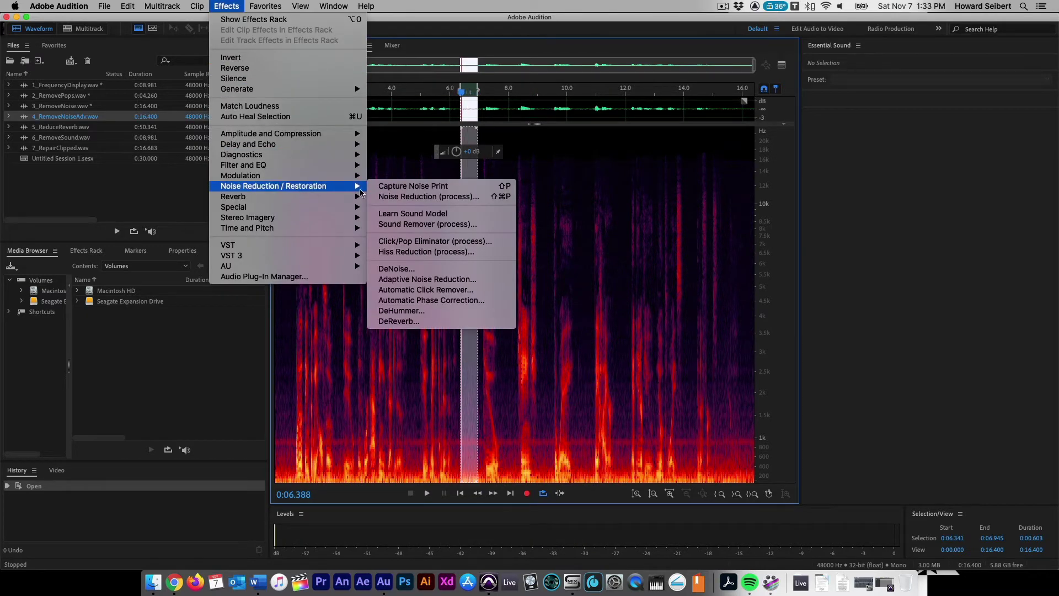
{"action": "left_click", "coordinate": [439, 197]}
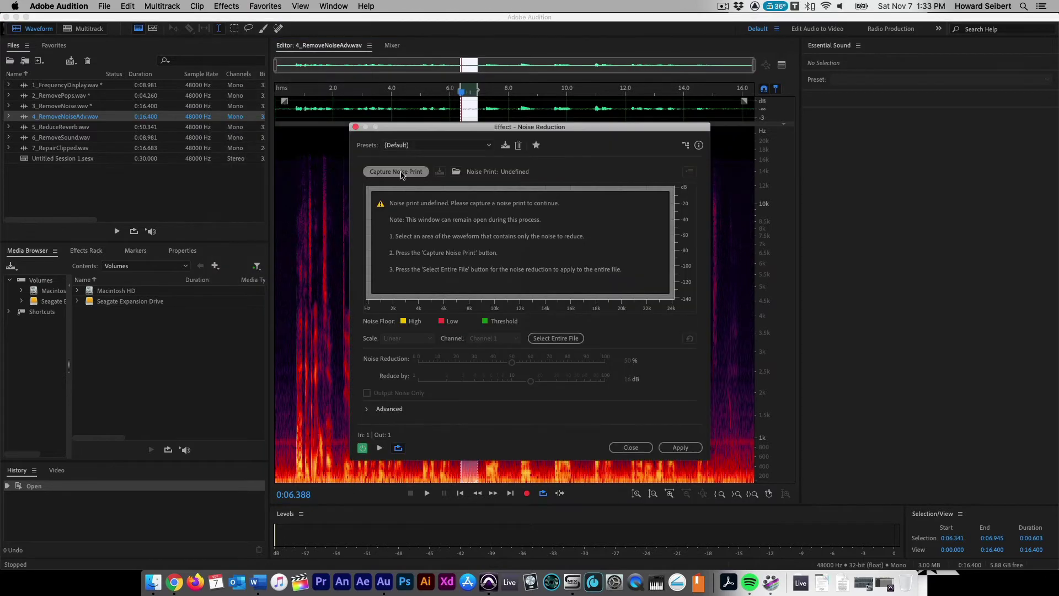
{"action": "left_click", "coordinate": [401, 173]}
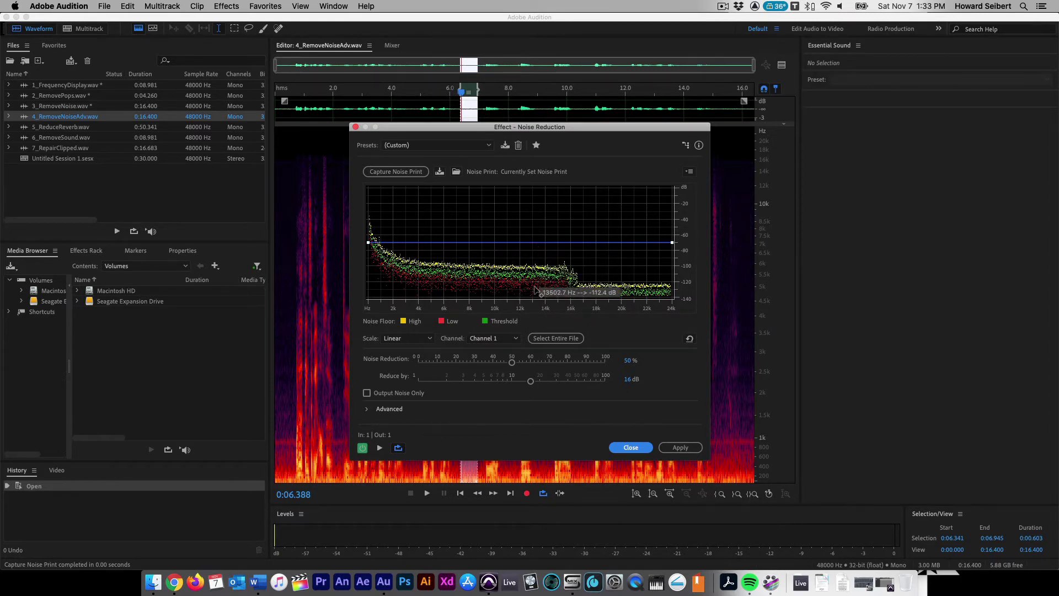
Step: Preview Noise Reduction while setting it to 91% with 32.2 dB reduction
{"action": "left_click_drag", "start_coordinate": [513, 364], "coordinate": [613, 365]}
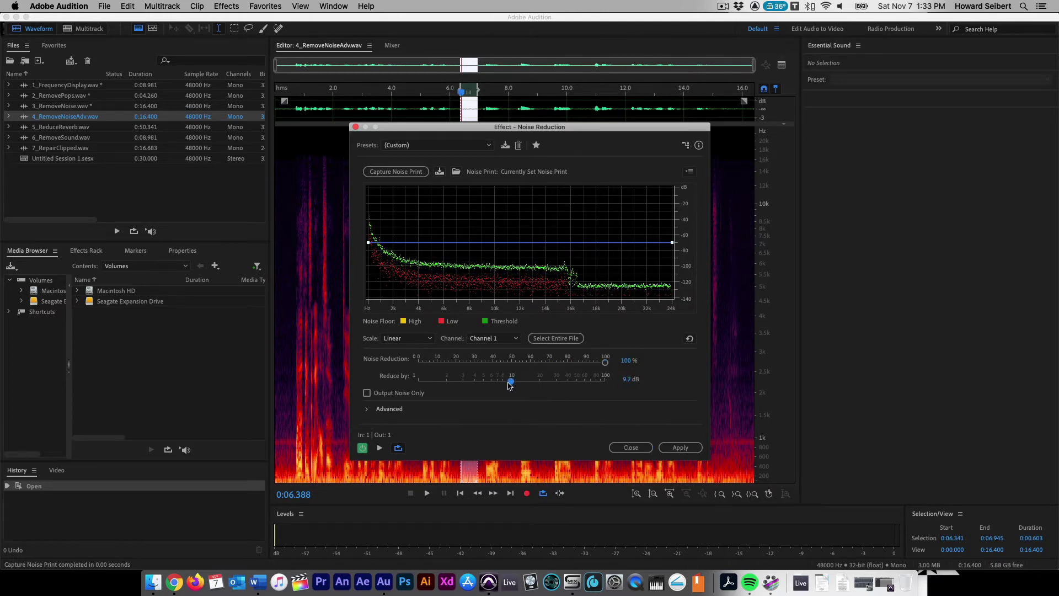
{"action": "key", "text": "space"}
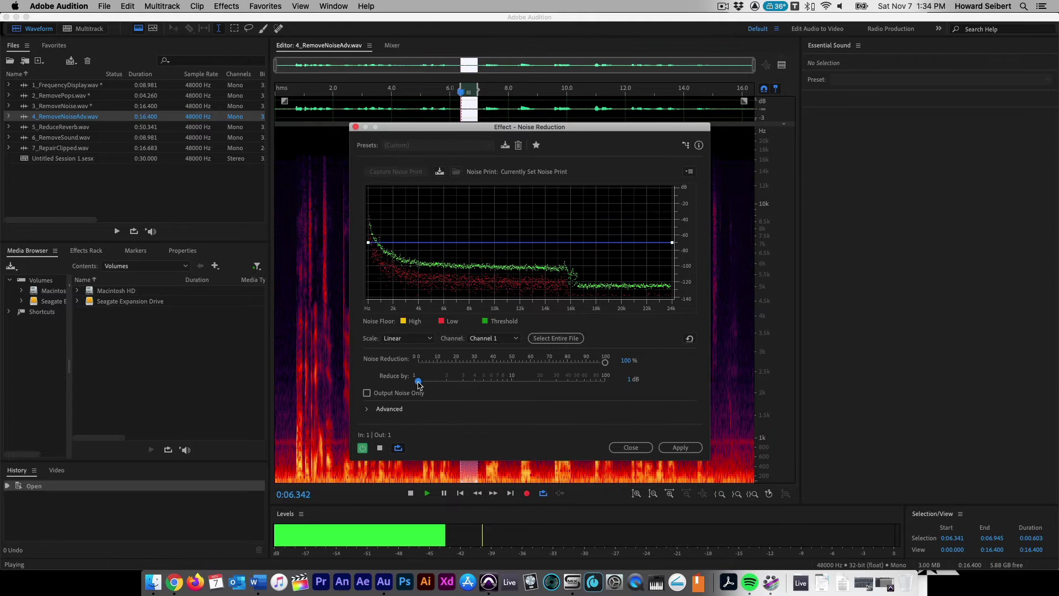
{"action": "left_click_drag", "start_coordinate": [423, 387], "coordinate": [588, 363]}
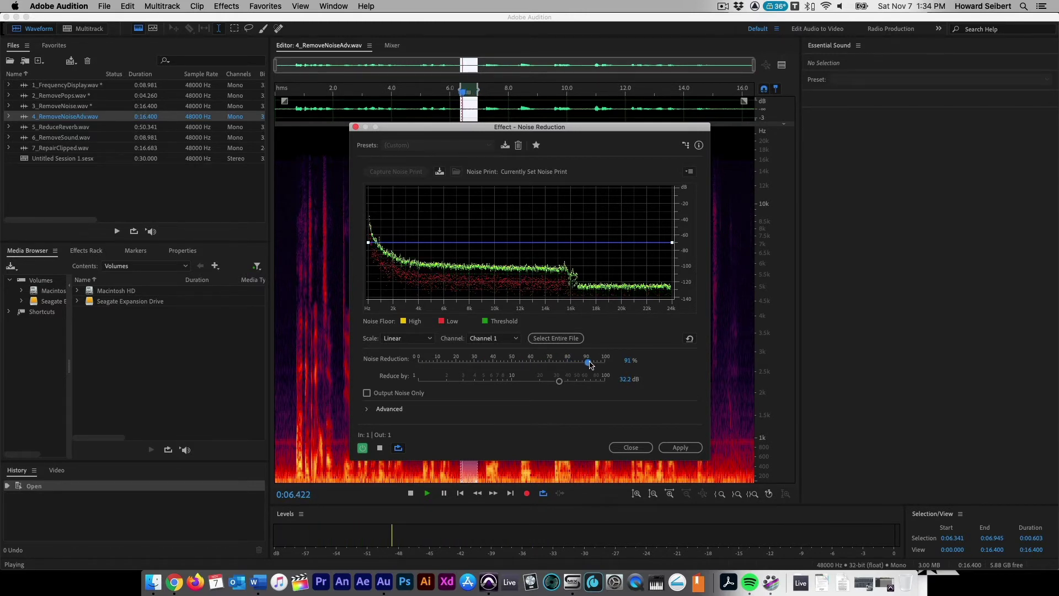
Step: Set the Advanced precision factor to 32 and smoothing to 1, then apply Noise Reduction
{"action": "left_click", "coordinate": [367, 409]}
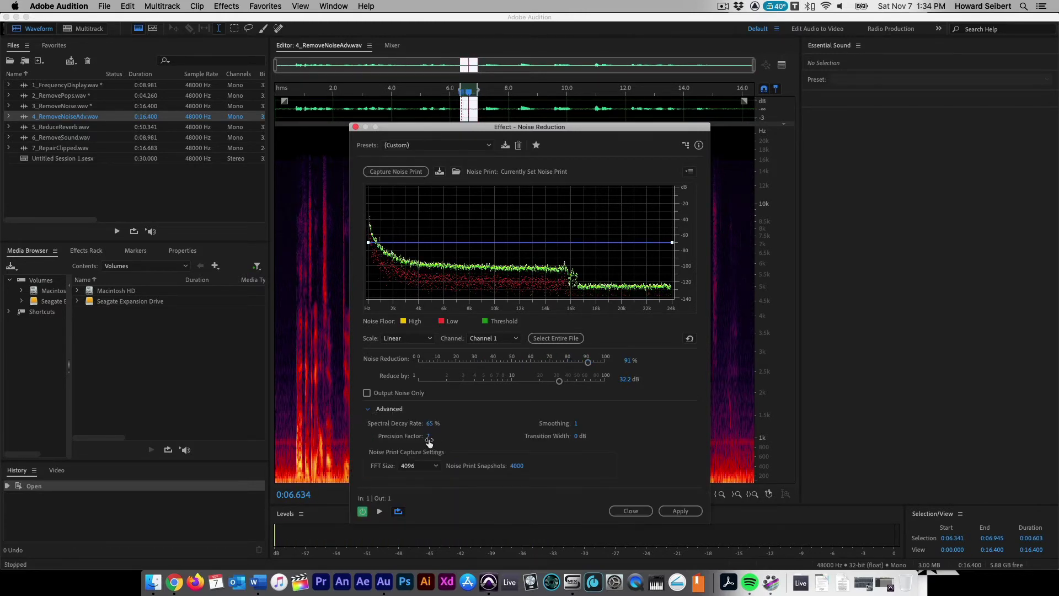
{"action": "left_click", "coordinate": [430, 437]}
{"action": "type", "text": "32"}
{"action": "key", "text": "Tab"}
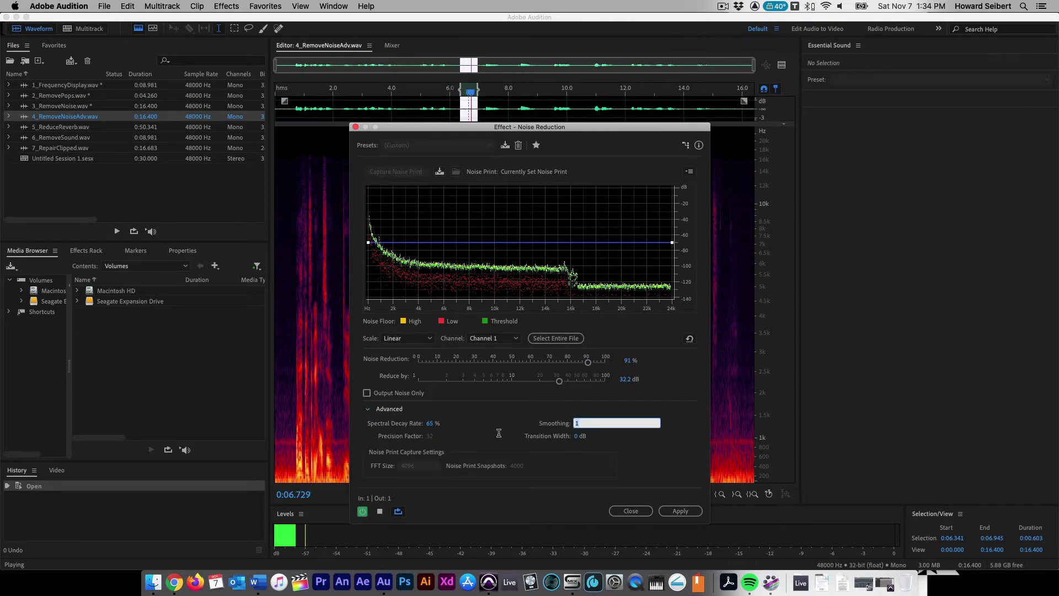
{"action": "type", "text": "1"}
{"action": "left_click", "coordinate": [680, 510]}
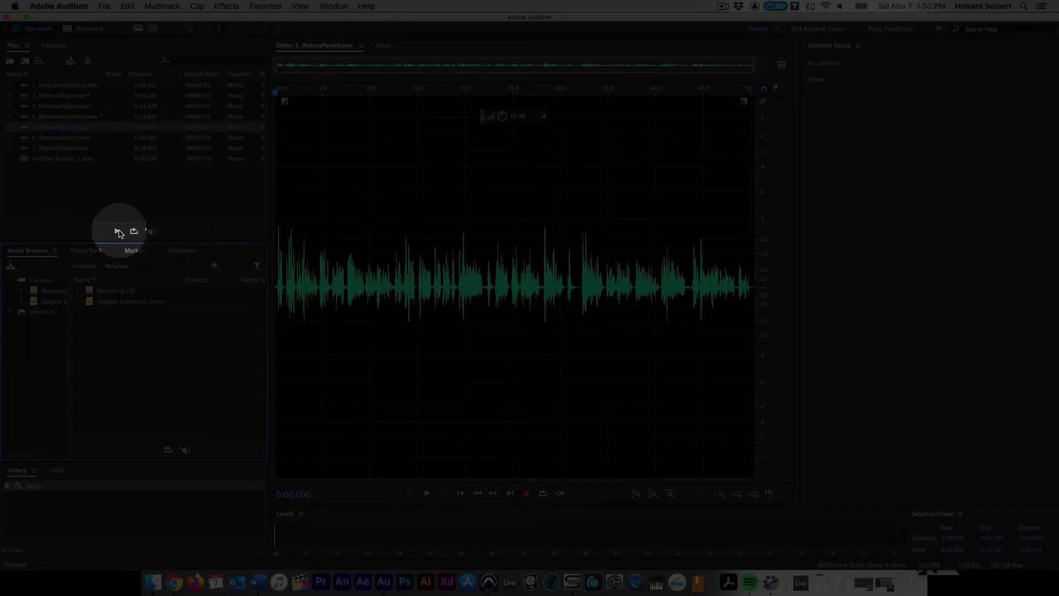
Step: Load Noise Reduction / Restoration > DeReverb into slot 1 of the Effects Rack
{"action": "left_click", "coordinate": [92, 250]}
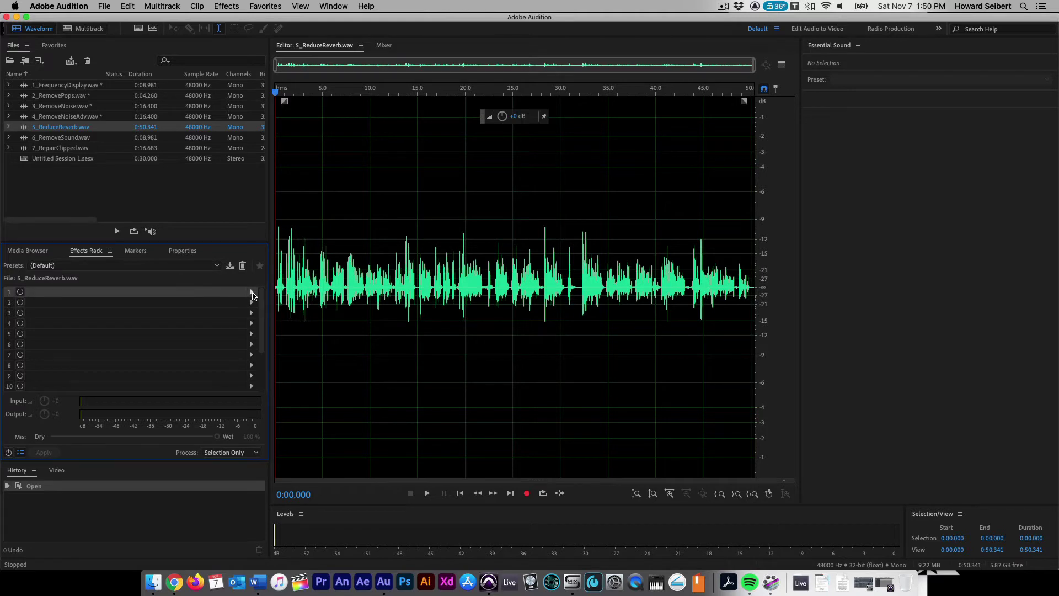
{"action": "left_click", "coordinate": [252, 293]}
{"action": "mouse_move", "coordinate": [371, 377]}
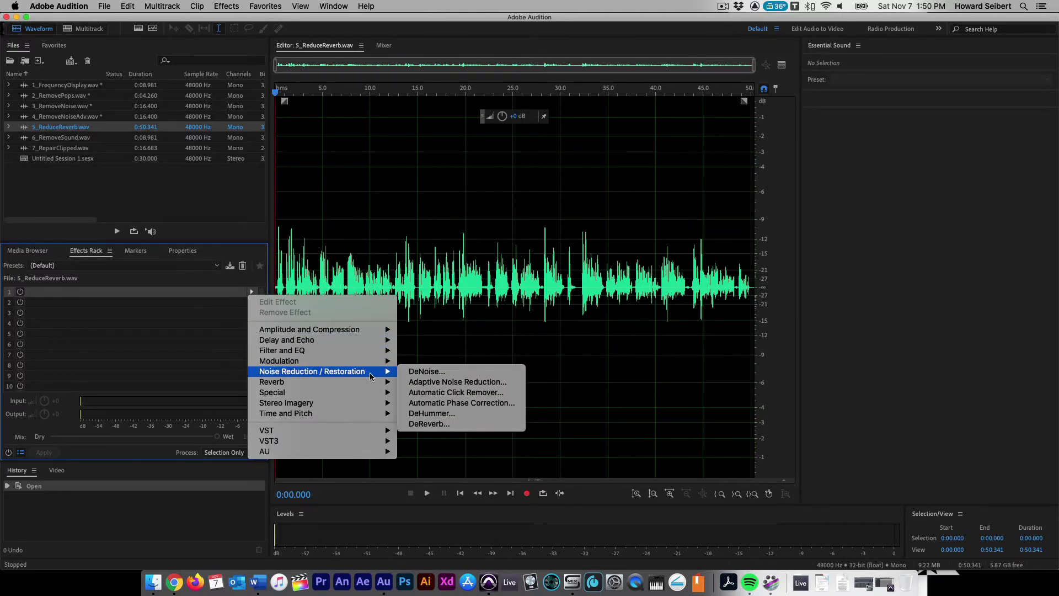
{"action": "left_click", "coordinate": [430, 425]}
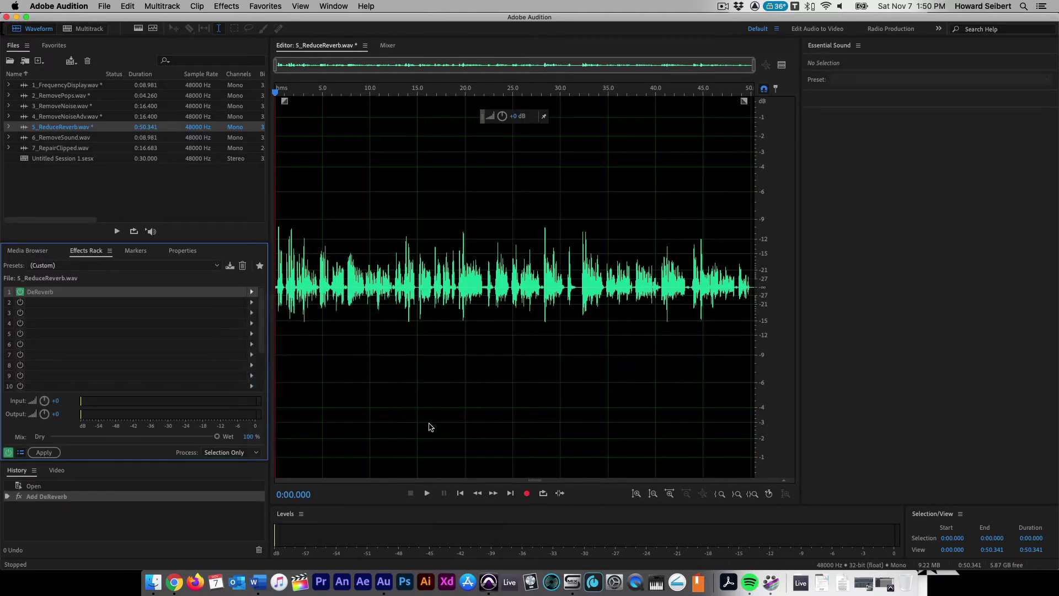
Step: Audition DeReverb during playback while adjusting its Amount to 49%
{"action": "left_click_drag", "start_coordinate": [586, 174], "coordinate": [744, 153]}
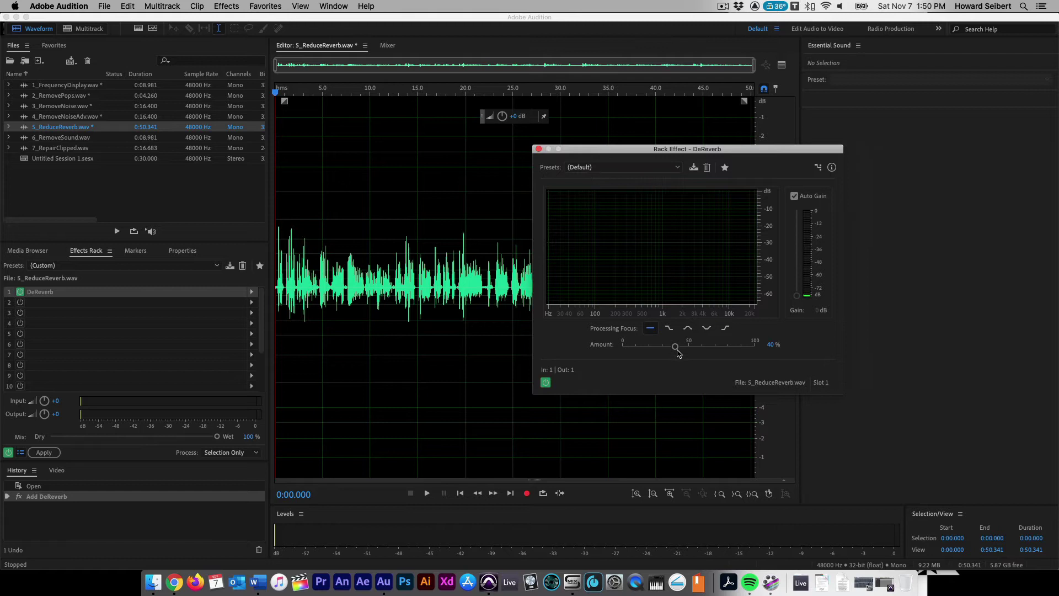
{"action": "left_click_drag", "start_coordinate": [675, 347], "coordinate": [628, 345]}
{"action": "key", "text": "space"}
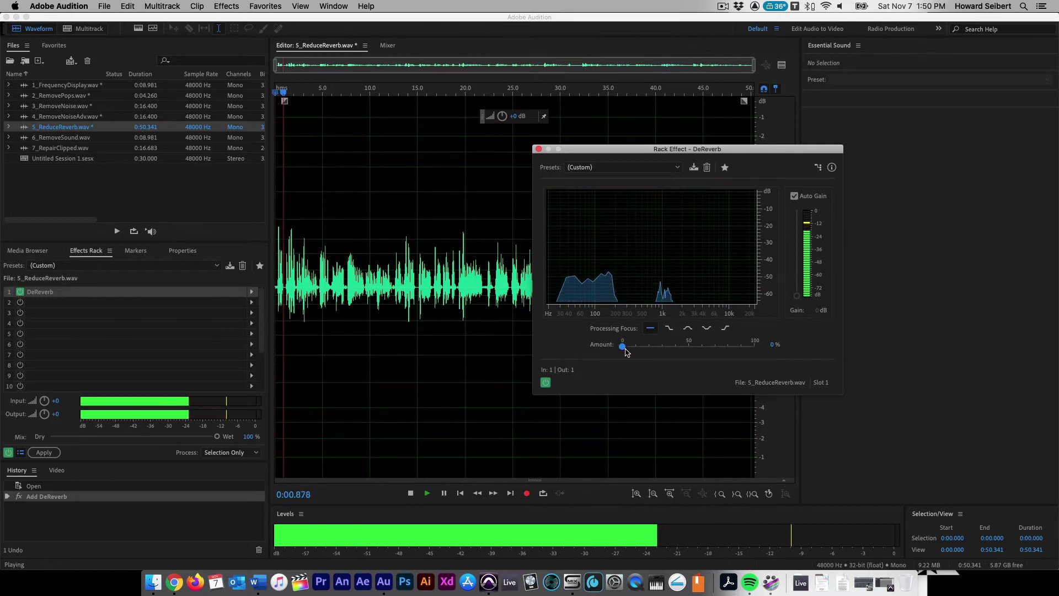
{"action": "left_click_drag", "start_coordinate": [624, 347], "coordinate": [688, 349]}
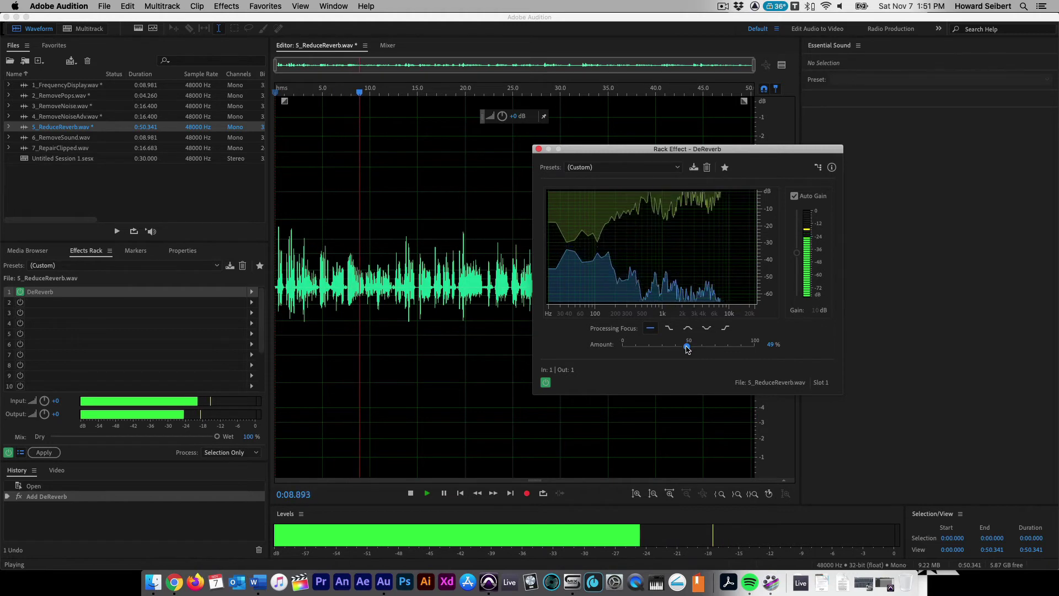
{"action": "key", "text": "space"}
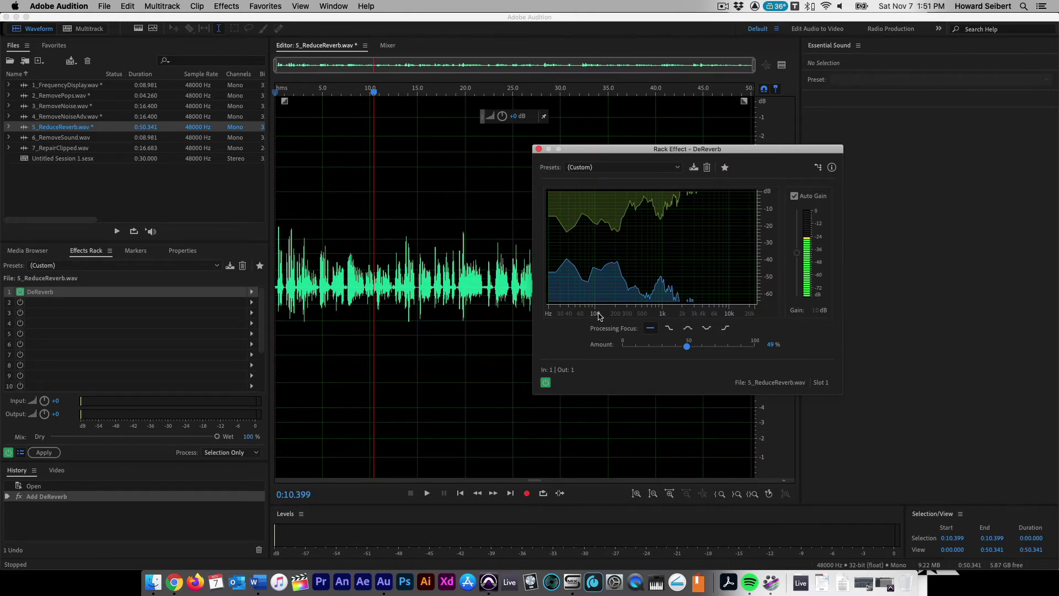
Step: Compare the four DeReverb Processing Focus options, keep higher frequencies, and A/B against bypass
{"action": "key", "text": "space"}
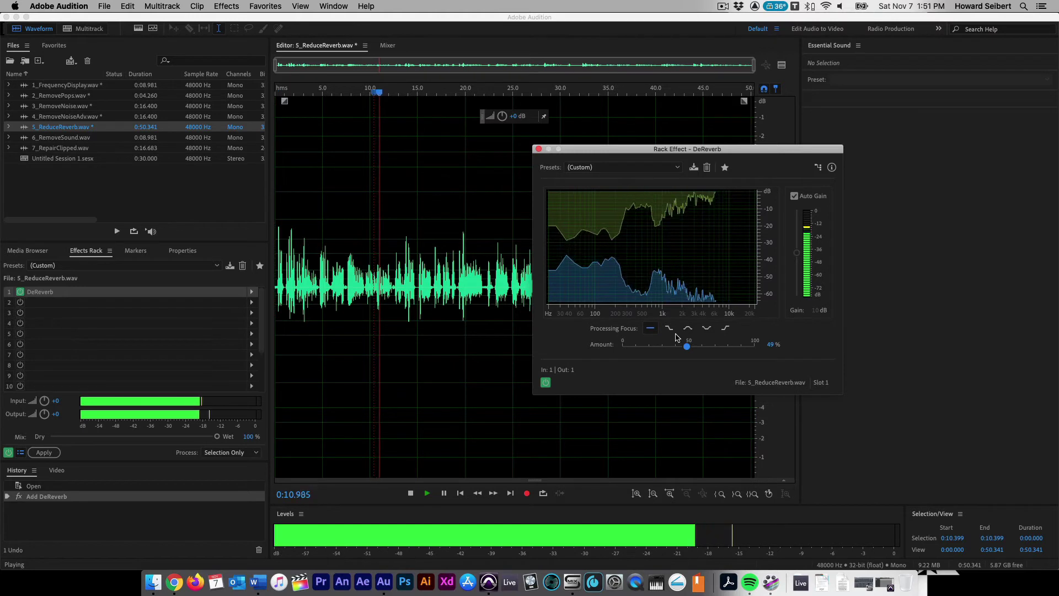
{"action": "left_click", "coordinate": [670, 328]}
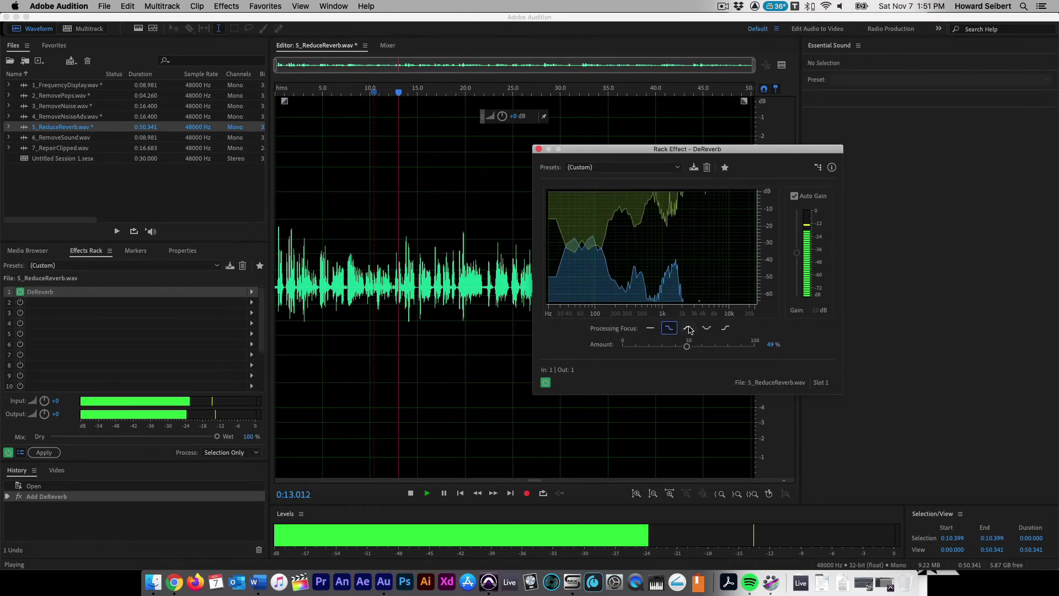
{"action": "left_click", "coordinate": [689, 329]}
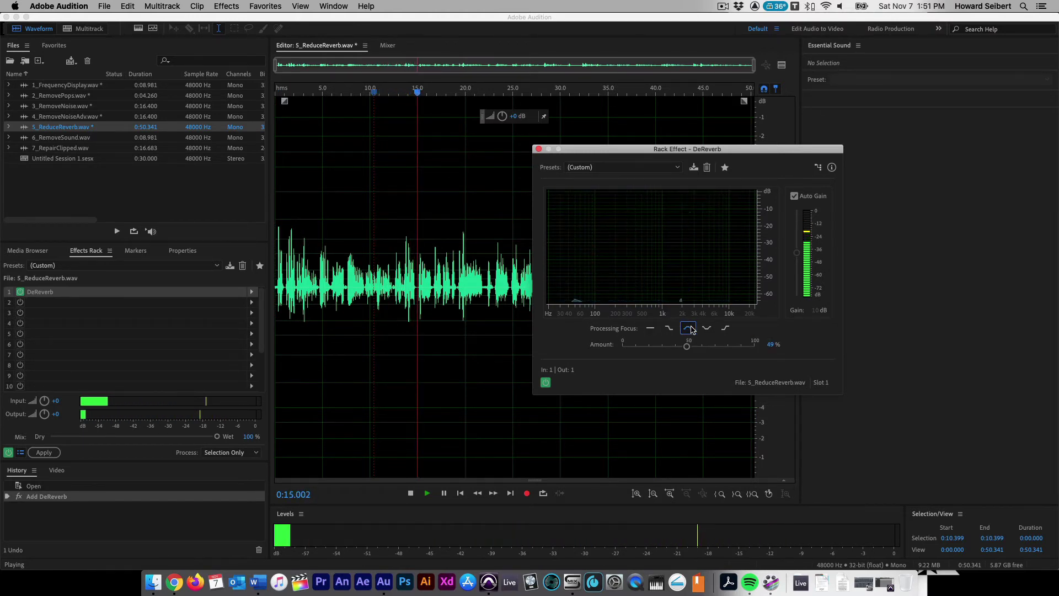
{"action": "left_click", "coordinate": [706, 330]}
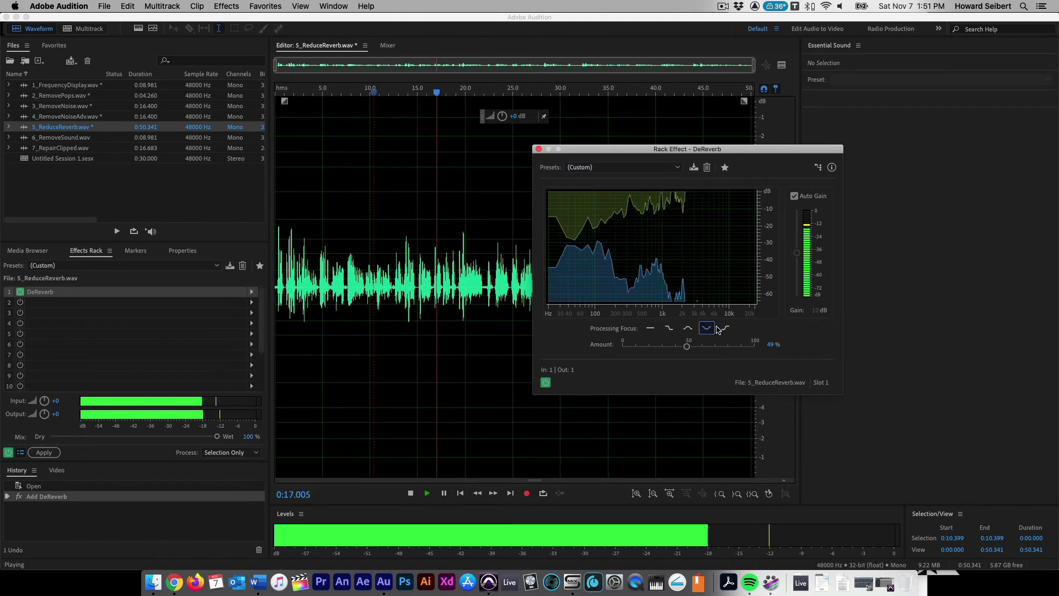
{"action": "left_click", "coordinate": [726, 329]}
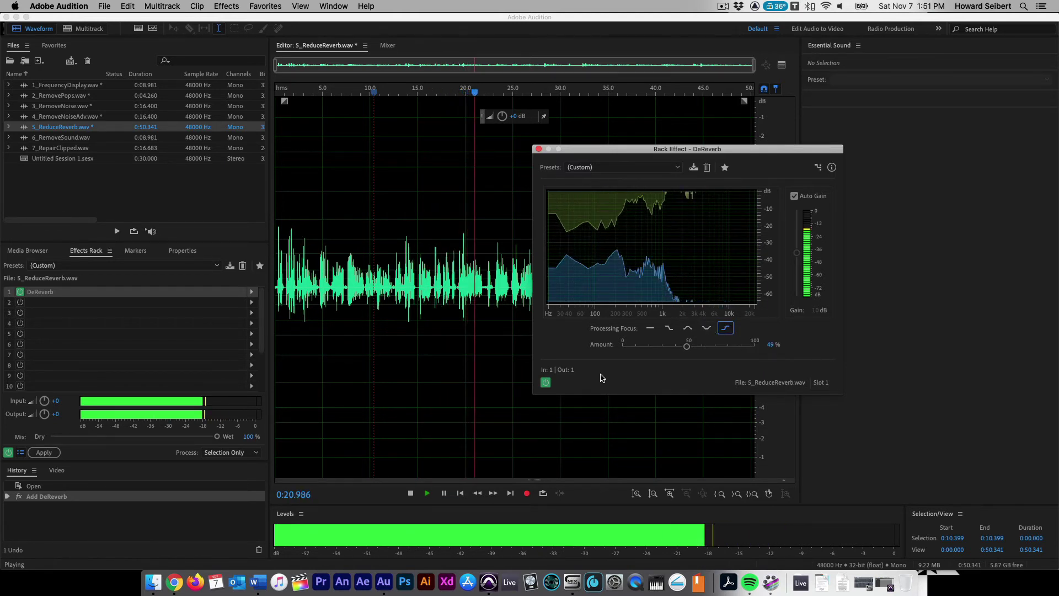
{"action": "left_click", "coordinate": [546, 383]}
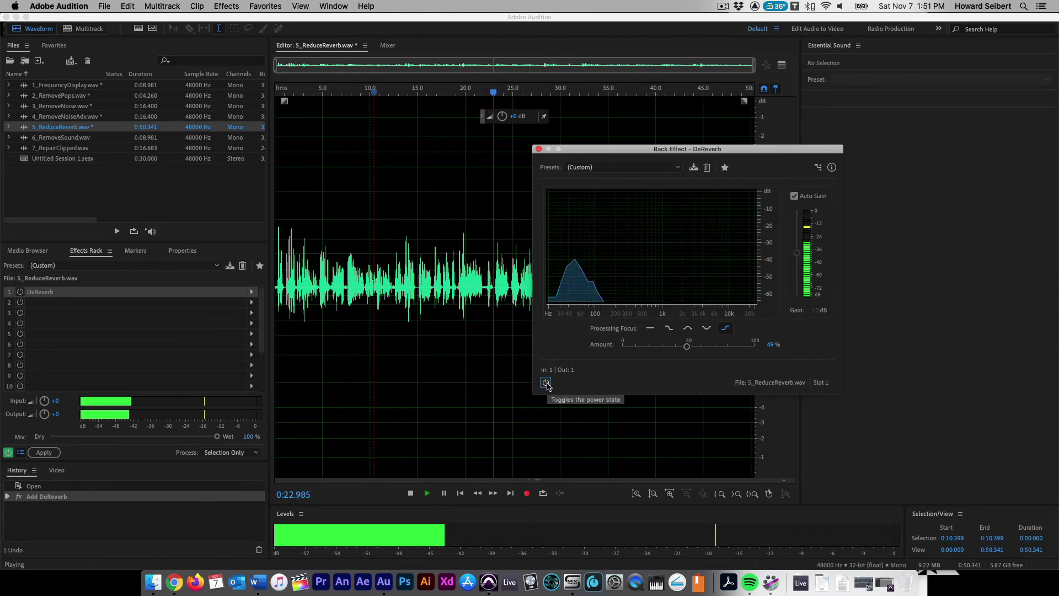
{"action": "left_click", "coordinate": [546, 383]}
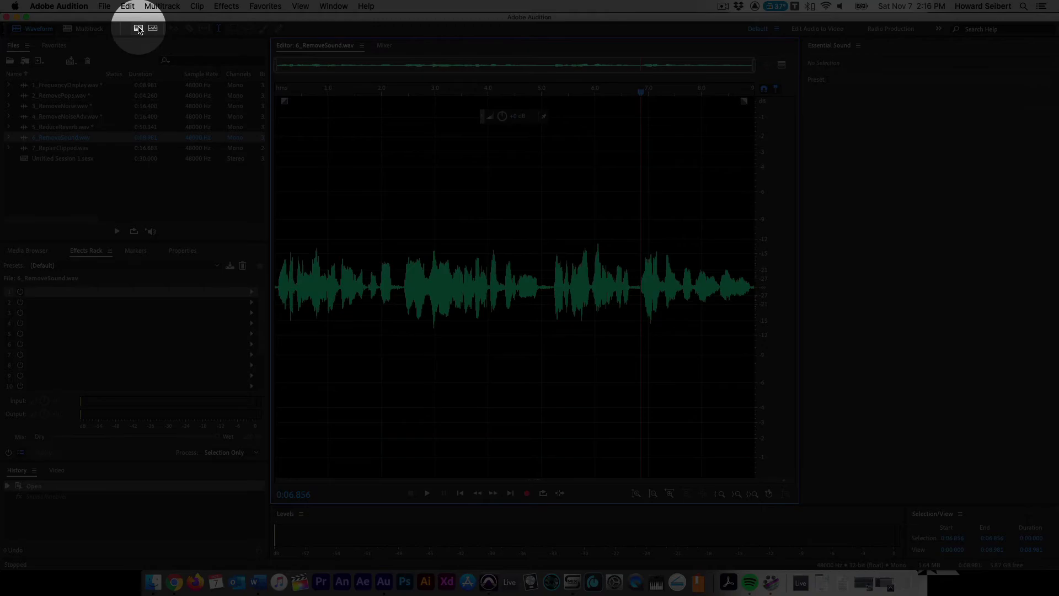
Step: Enlarge the spectral frequency display of 6_RemoveSound.wav and play it to hear the ringing
{"action": "left_click", "coordinate": [139, 27]}
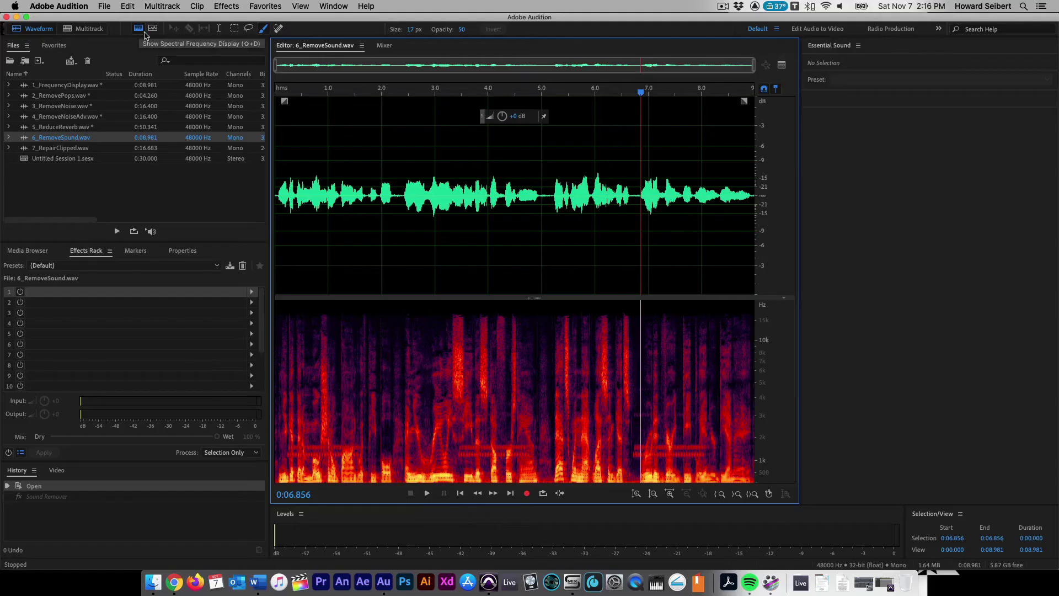
{"action": "left_click_drag", "start_coordinate": [581, 298], "coordinate": [607, 130]}
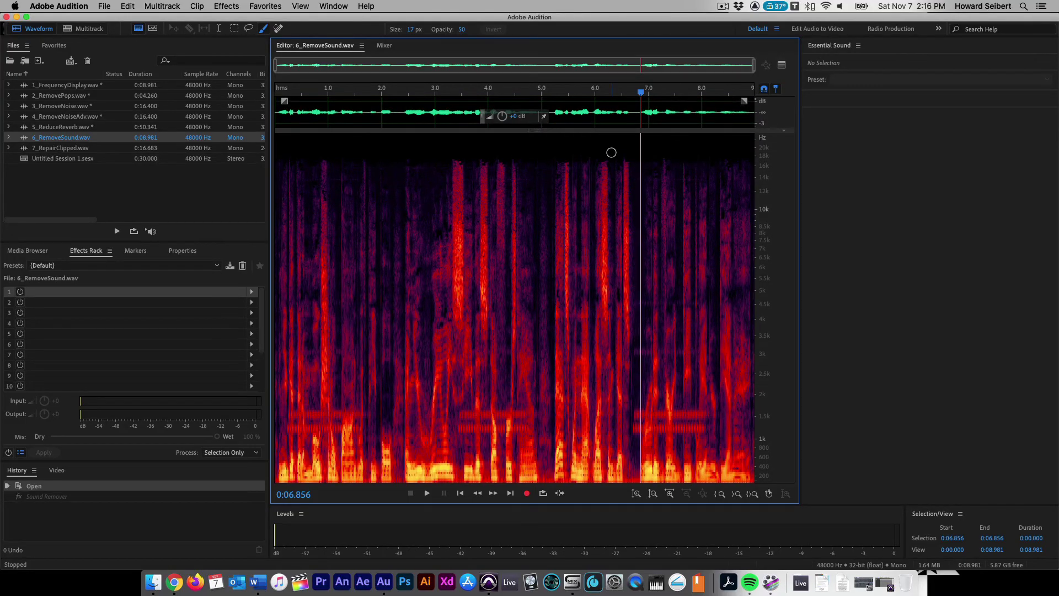
{"action": "key", "text": "super+shift+2"}
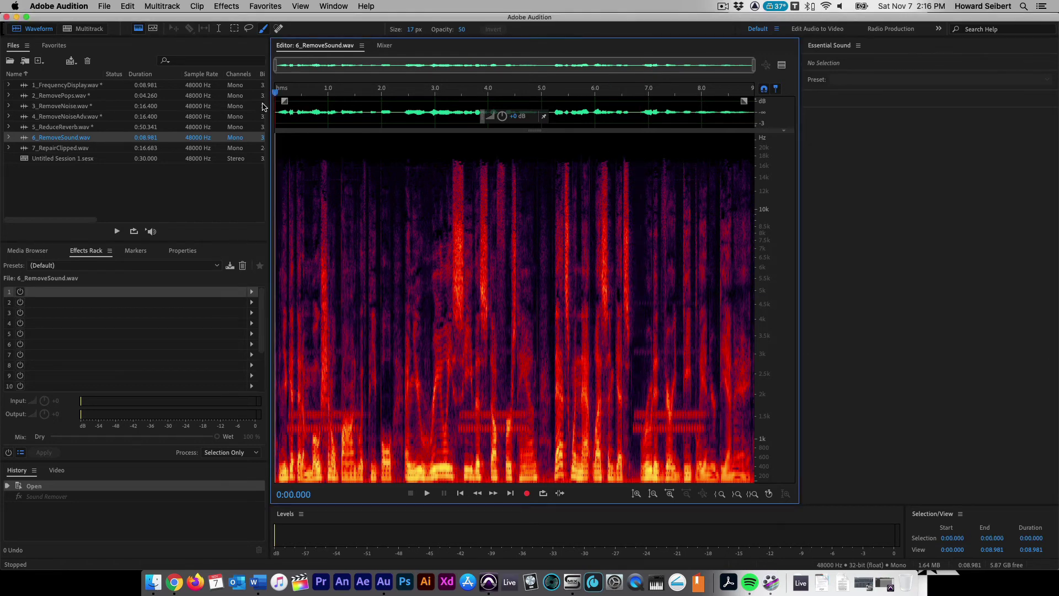
{"action": "key", "text": "space"}
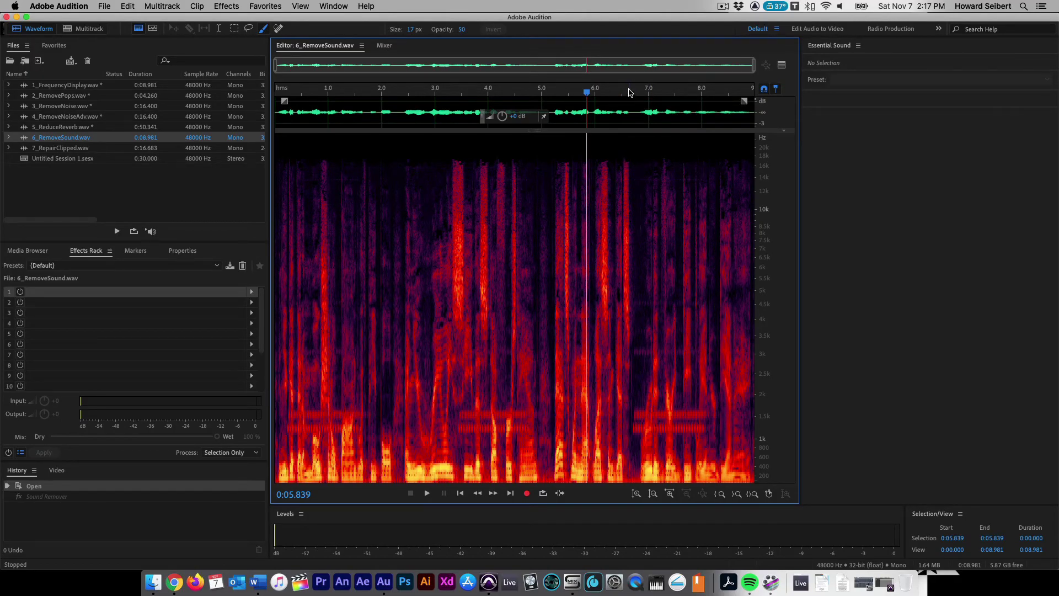
Step: Brush-paint the ringing bands near 1.5, 3 and 4.5 kHz around 6.7–7.0 s, with loop playback on
{"action": "left_click_drag", "start_coordinate": [634, 95], "coordinate": [730, 95]}
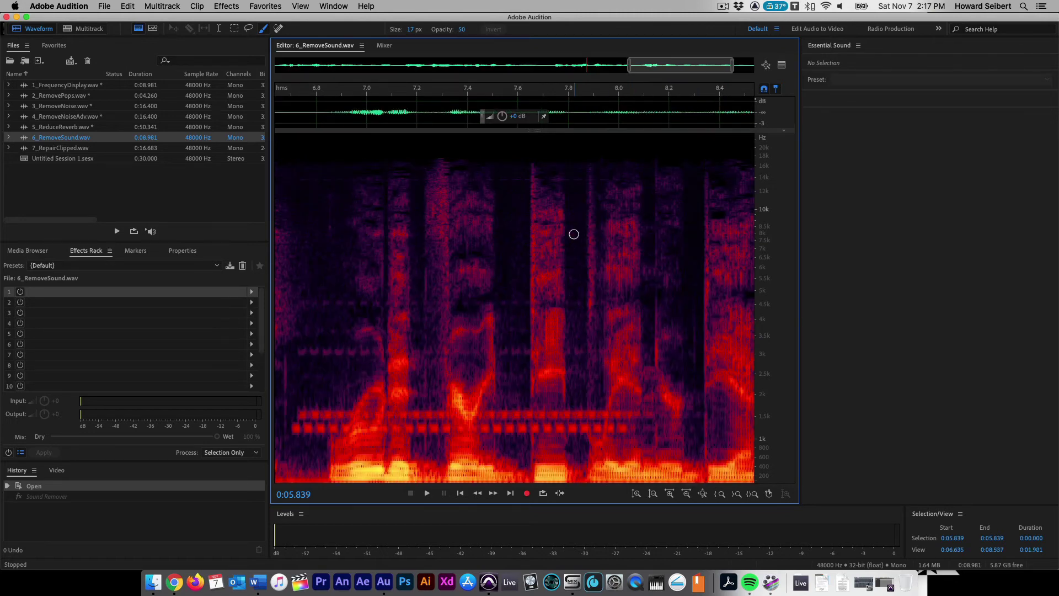
{"action": "scroll", "coordinate": [574, 234], "scroll_direction": "left", "scroll_amount": 5}
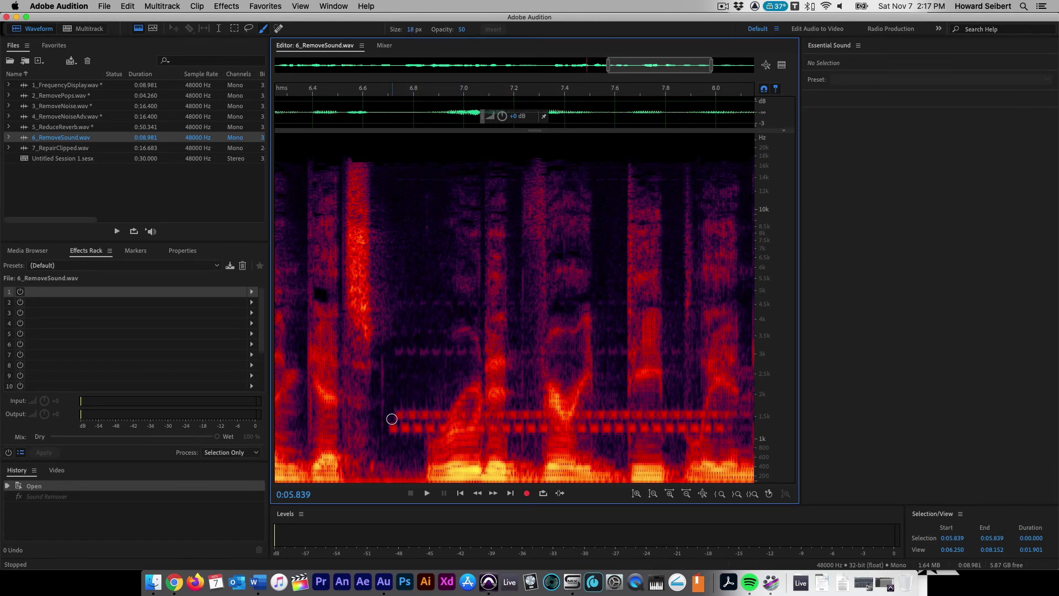
{"action": "key", "text": "bracketright"}
{"action": "key", "text": "bracketright"}
{"action": "key", "text": "bracketright"}
{"action": "key", "text": "bracketright"}
{"action": "left_click", "coordinate": [391, 418]}
{"action": "scroll", "coordinate": [469, 420], "scroll_direction": "up", "scroll_amount": 3}
{"action": "key", "text": "bracketleft"}
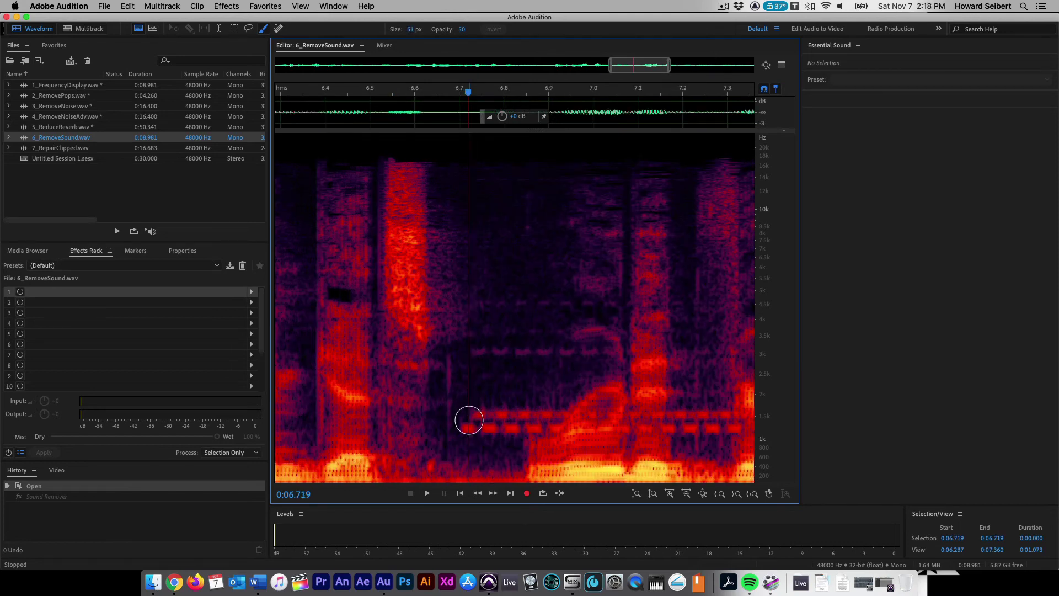
{"action": "left_click_drag", "start_coordinate": [468, 421], "coordinate": [531, 420]}
{"action": "key", "text": "bracketleft"}
{"action": "key", "text": "bracketleft"}
{"action": "key", "text": "bracketleft"}
{"action": "key", "text": "bracketleft"}
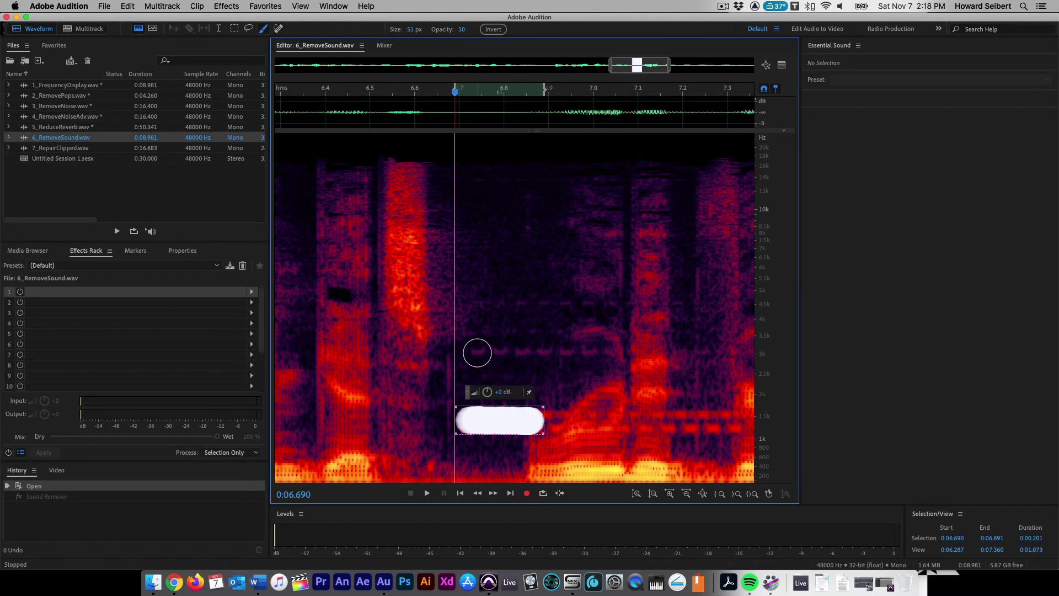
{"action": "left_click_drag", "start_coordinate": [475, 351], "coordinate": [569, 352]}
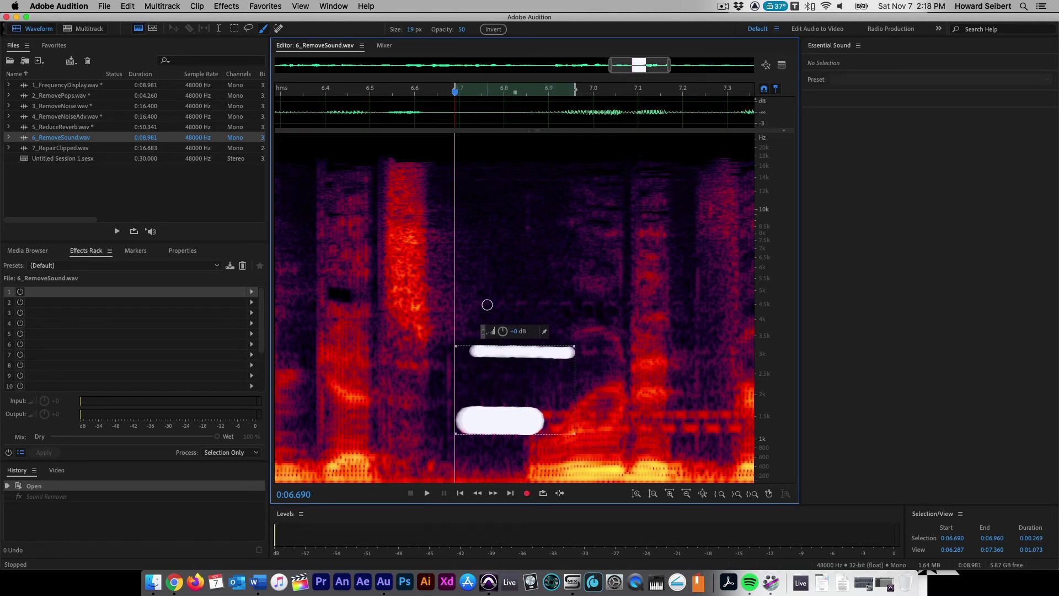
{"action": "mouse_move", "coordinate": [476, 302]}
{"action": "left_mouse_down"}
{"action": "mouse_move", "coordinate": [579, 304]}
{"action": "mouse_move", "coordinate": [551, 304]}
{"action": "left_mouse_up"}
{"action": "left_click", "coordinate": [545, 494]}
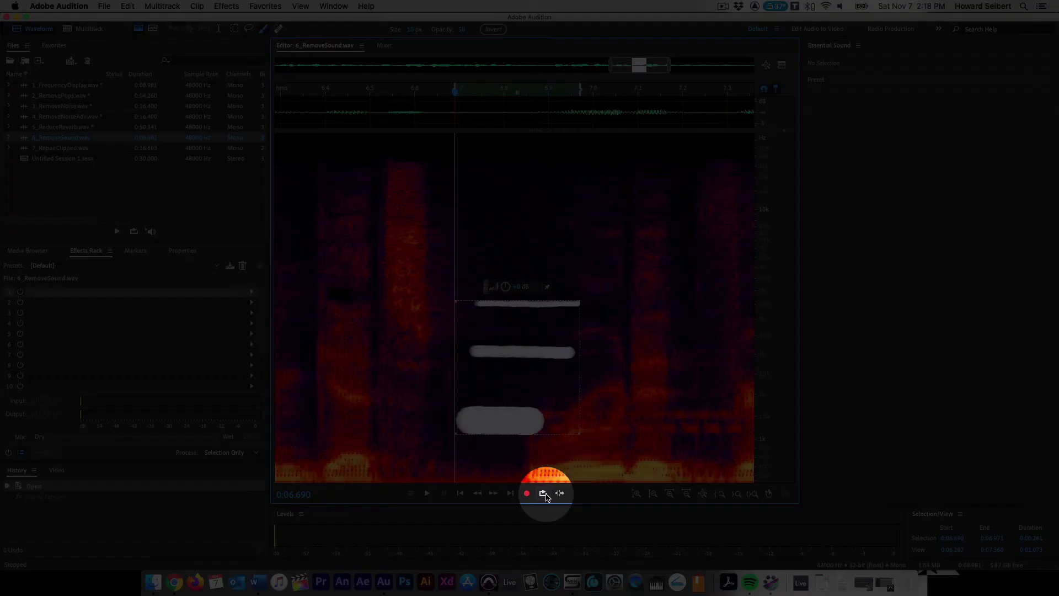
Step: Open Sound Remover from Noise Reduction / Restoration with the (Default) preset
{"action": "key", "text": "space"}
{"action": "left_click", "coordinate": [234, 7]}
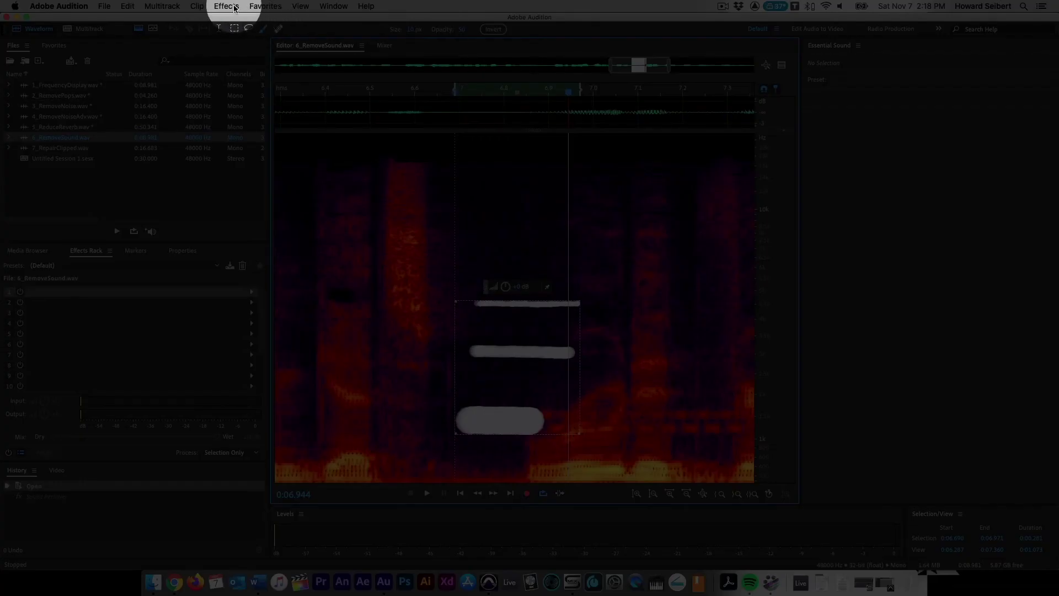
{"action": "mouse_move", "coordinate": [356, 190]}
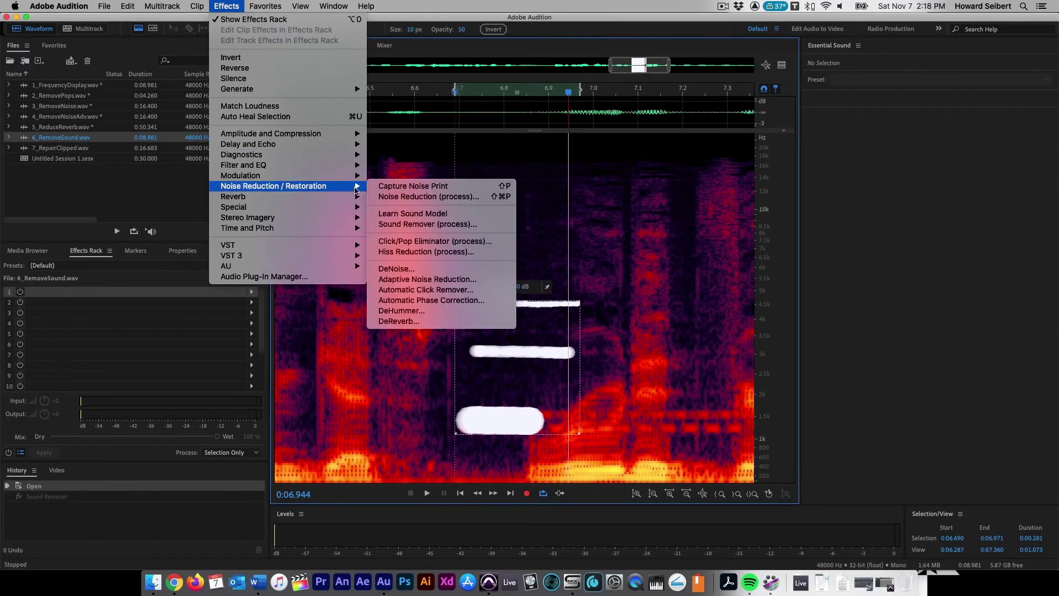
{"action": "left_click", "coordinate": [431, 226]}
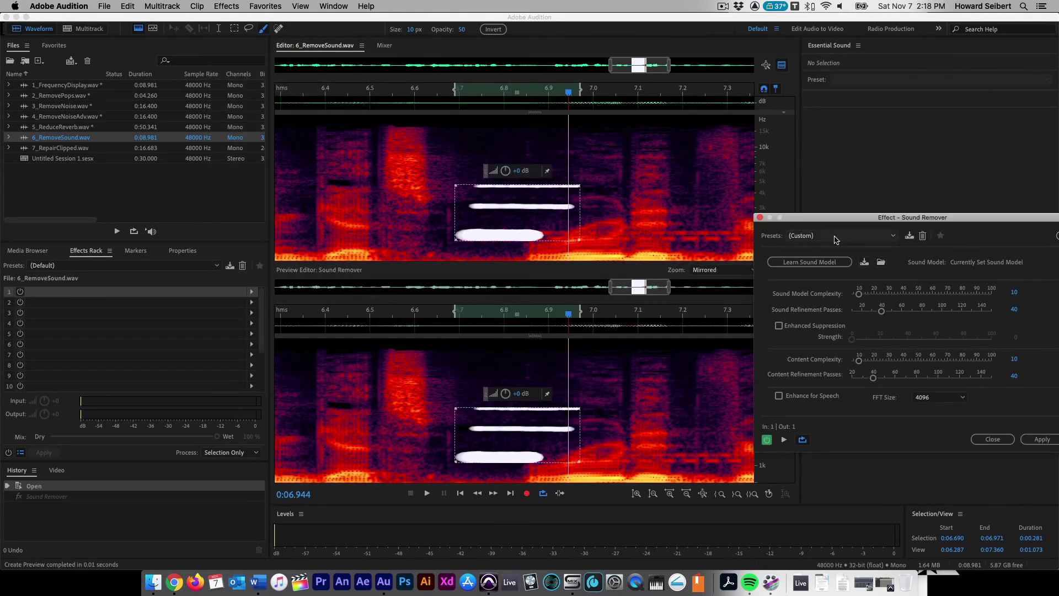
{"action": "left_click", "coordinate": [852, 240]}
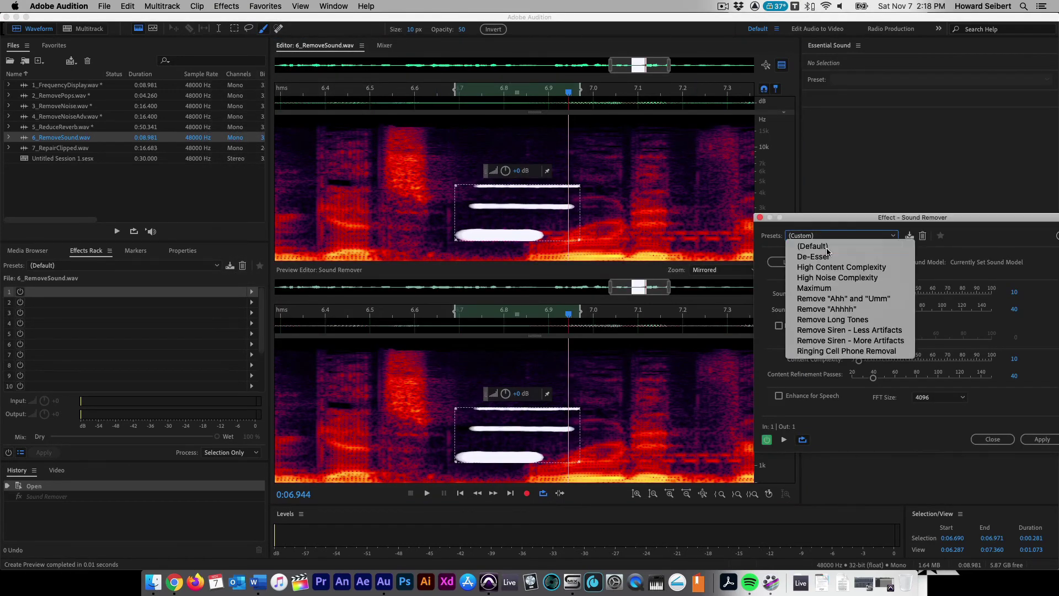
{"action": "left_click", "coordinate": [828, 242]}
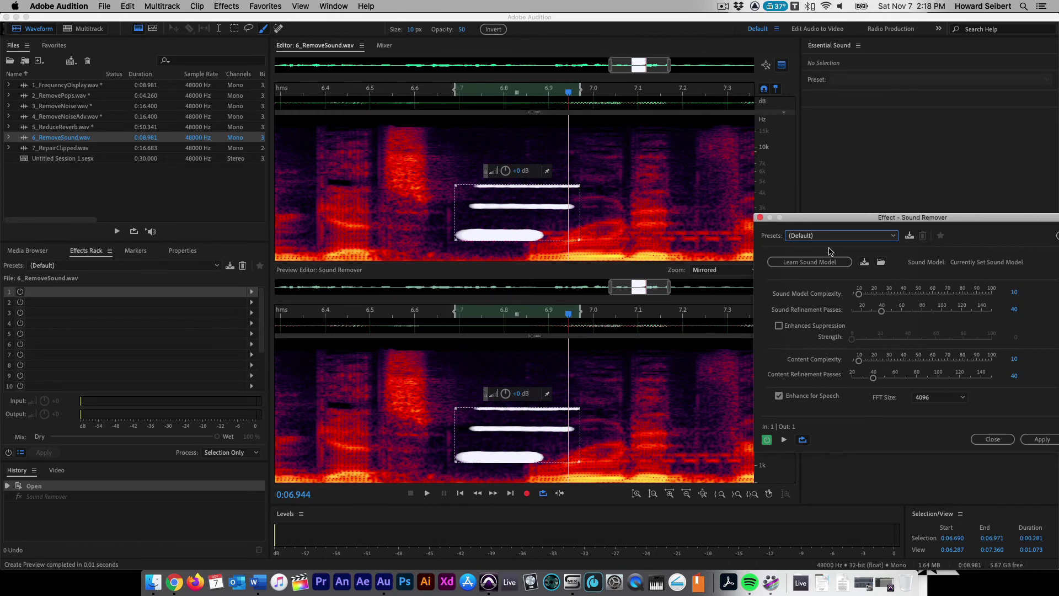
Step: Apply Sound Remover to the recording and play back the cleaned result
{"action": "left_click", "coordinate": [513, 155]}
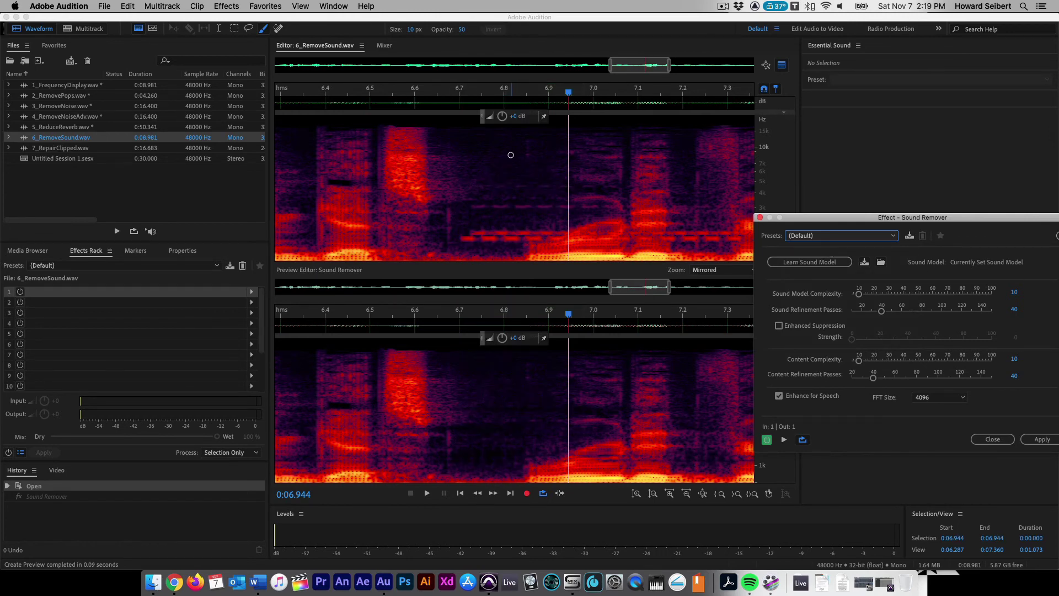
{"action": "key", "text": "Return"}
{"action": "key", "text": "space"}
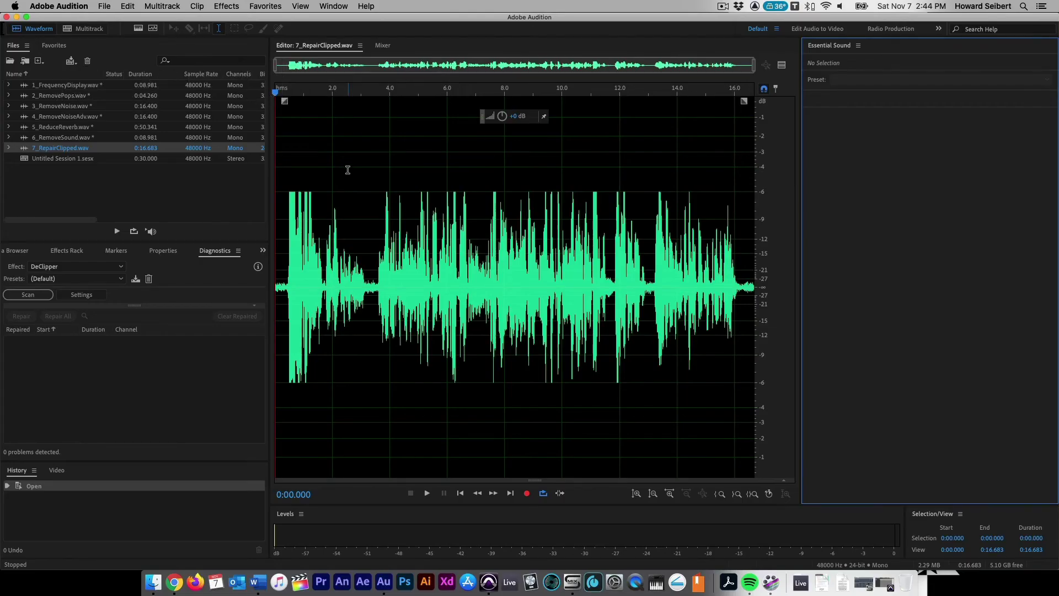
Step: Open the DeClipper diagnostic and play the clipped 7_RepairClipped.wav
{"action": "left_click", "coordinate": [231, 5]}
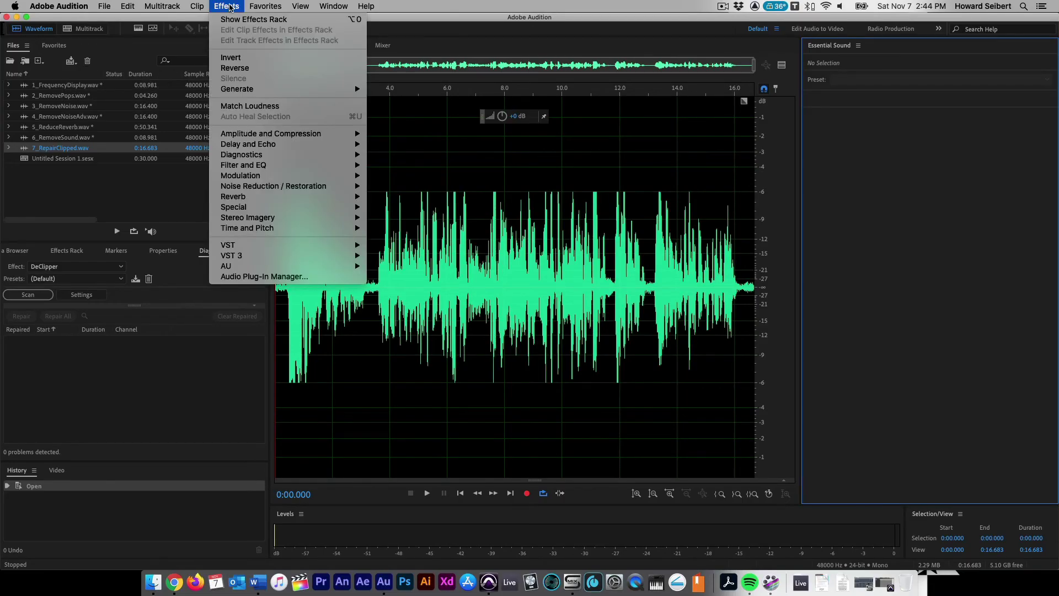
{"action": "mouse_move", "coordinate": [243, 155]}
{"action": "left_click", "coordinate": [406, 155]}
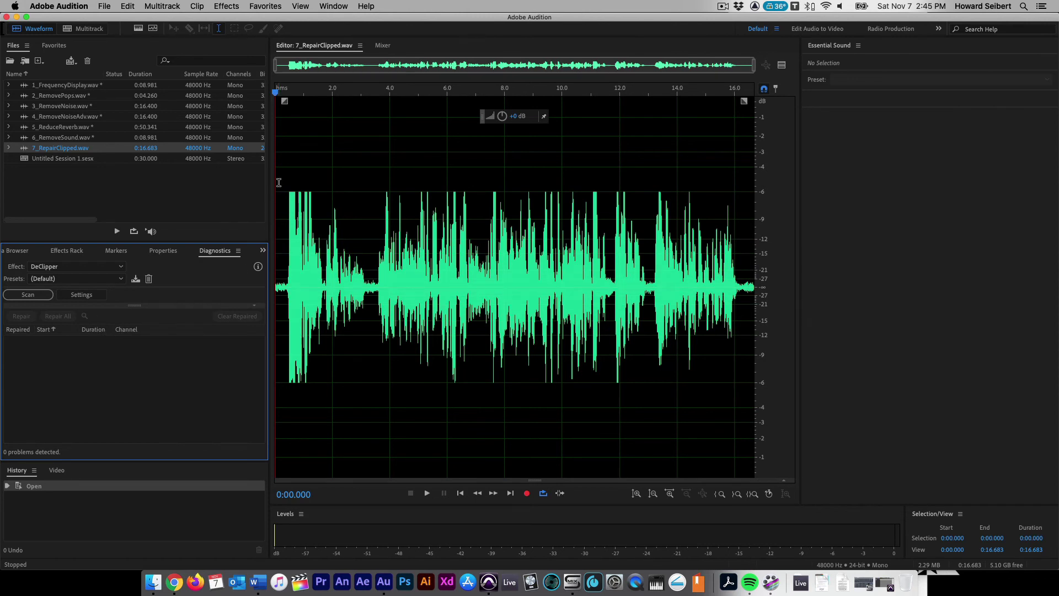
{"action": "left_click", "coordinate": [427, 493]}
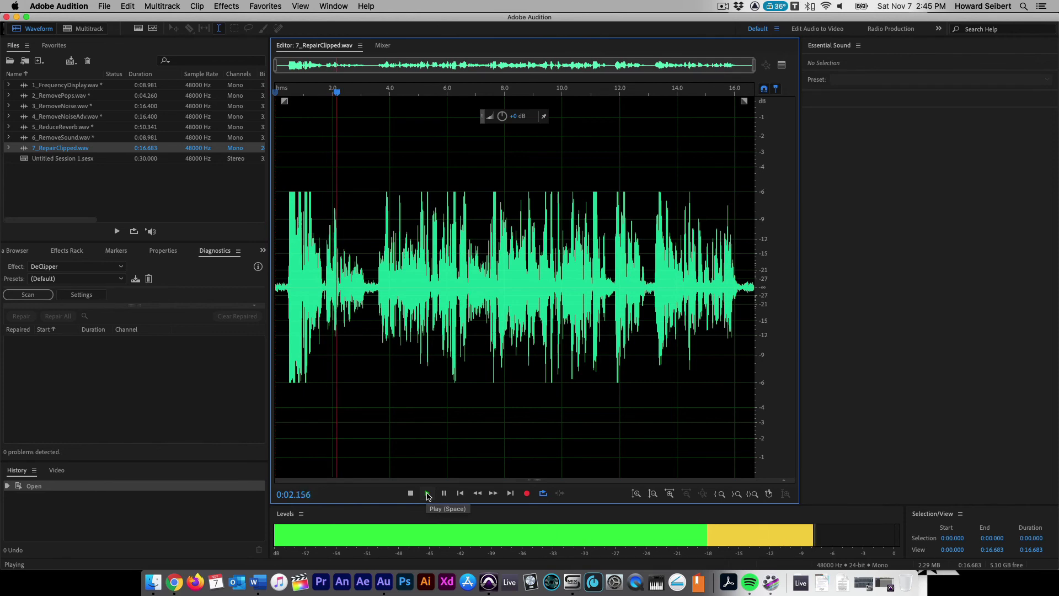
Step: Stop playback, return to the start, and scan for clipping, finding 167 problems
{"action": "left_click", "coordinate": [410, 494]}
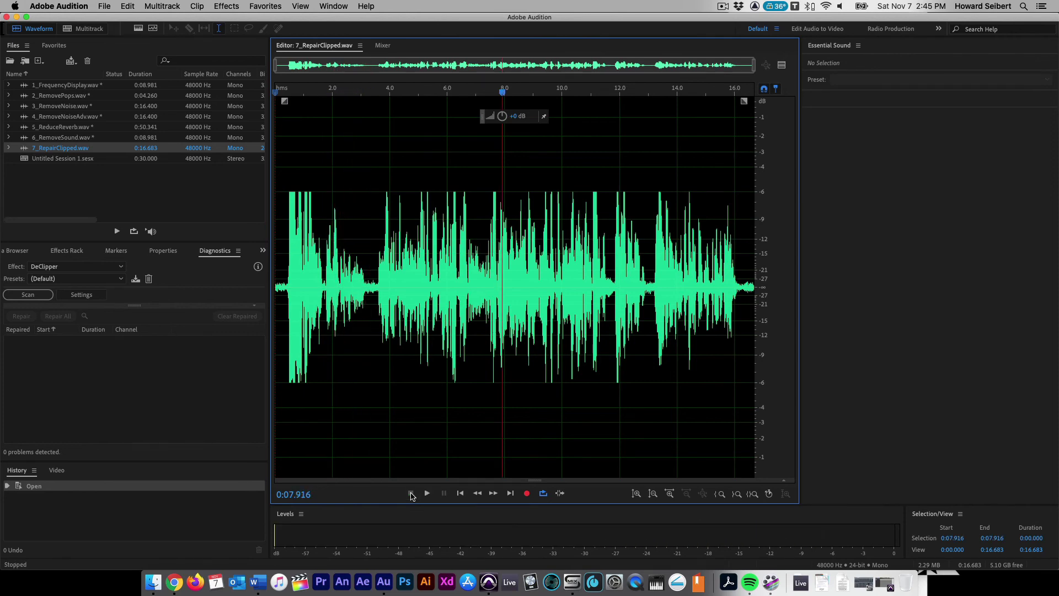
{"action": "left_click", "coordinate": [411, 494]}
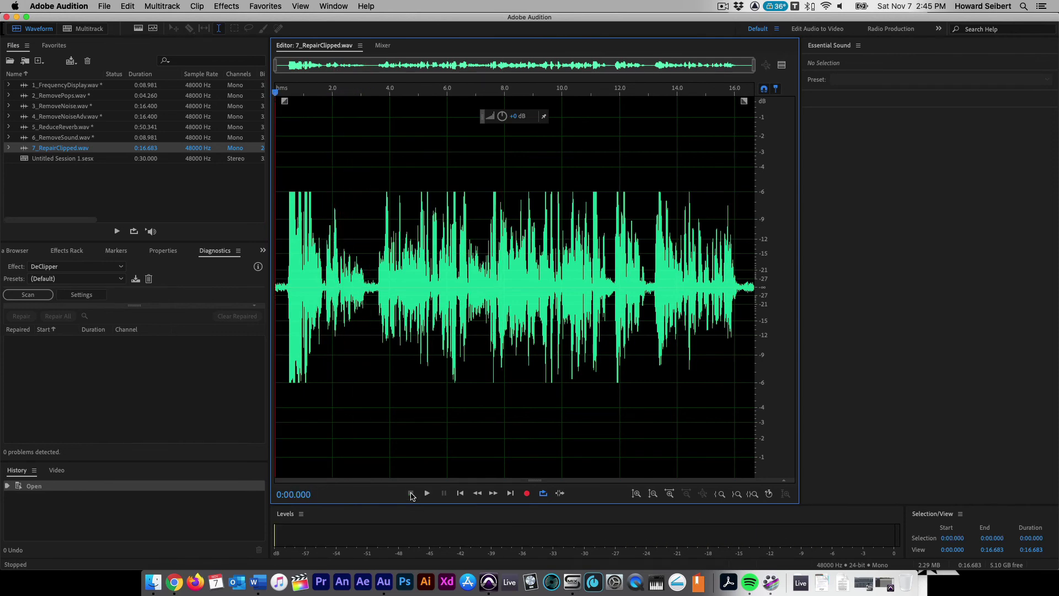
{"action": "left_click", "coordinate": [29, 295]}
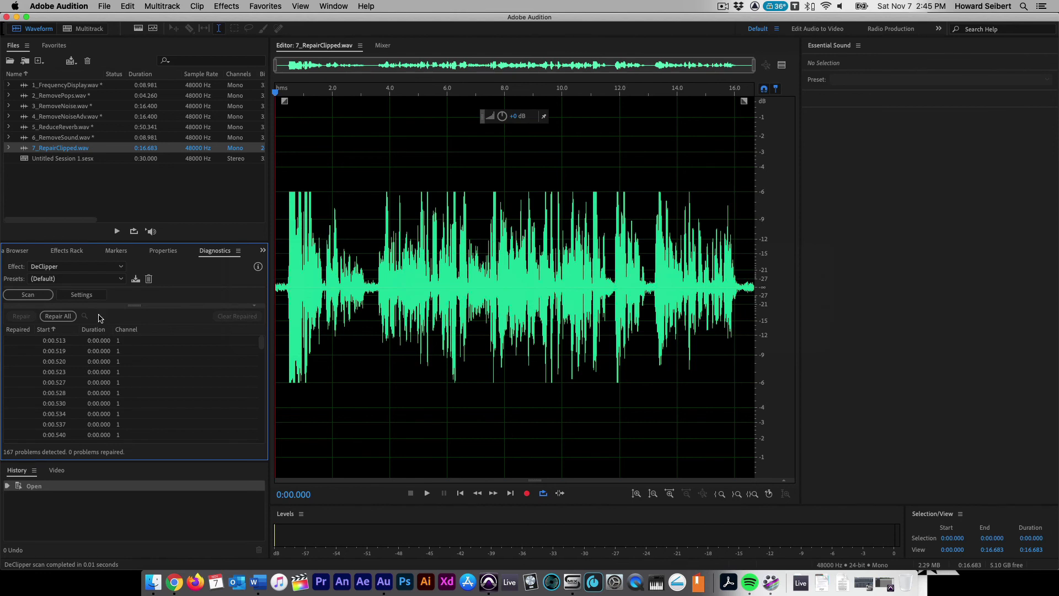
Step: Switch DeClipper interpolation to FFT with an FFT size of 128
{"action": "left_click", "coordinate": [82, 296]}
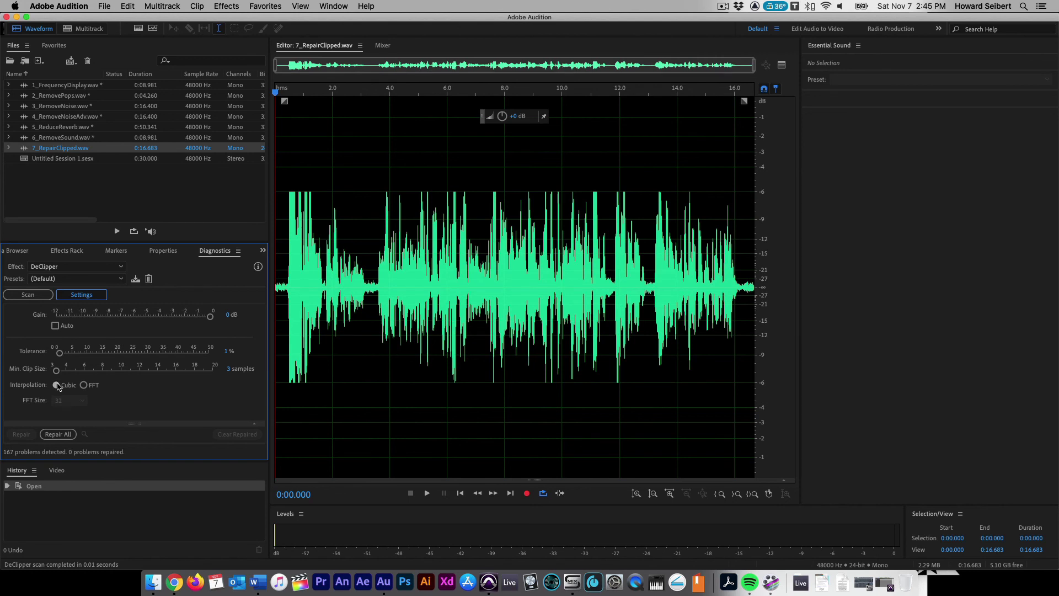
{"action": "left_click", "coordinate": [84, 385]}
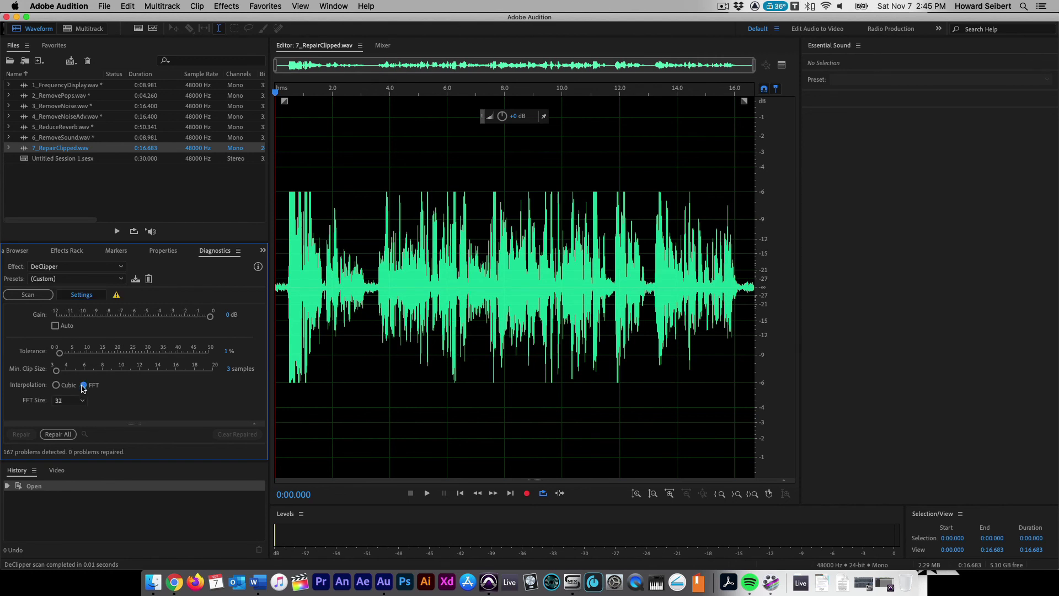
{"action": "left_click", "coordinate": [83, 402]}
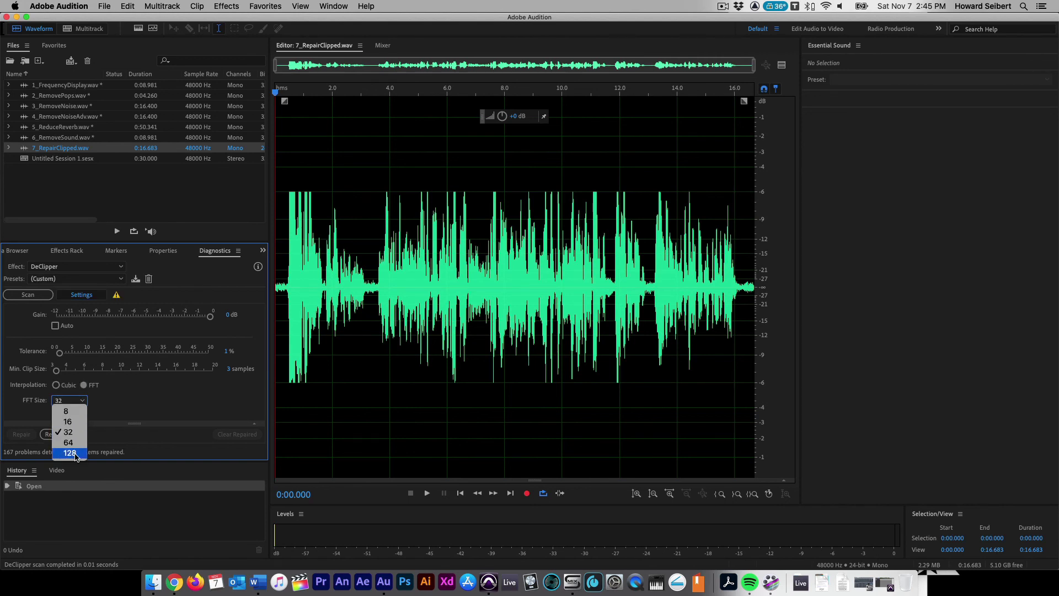
{"action": "left_click", "coordinate": [93, 295]}
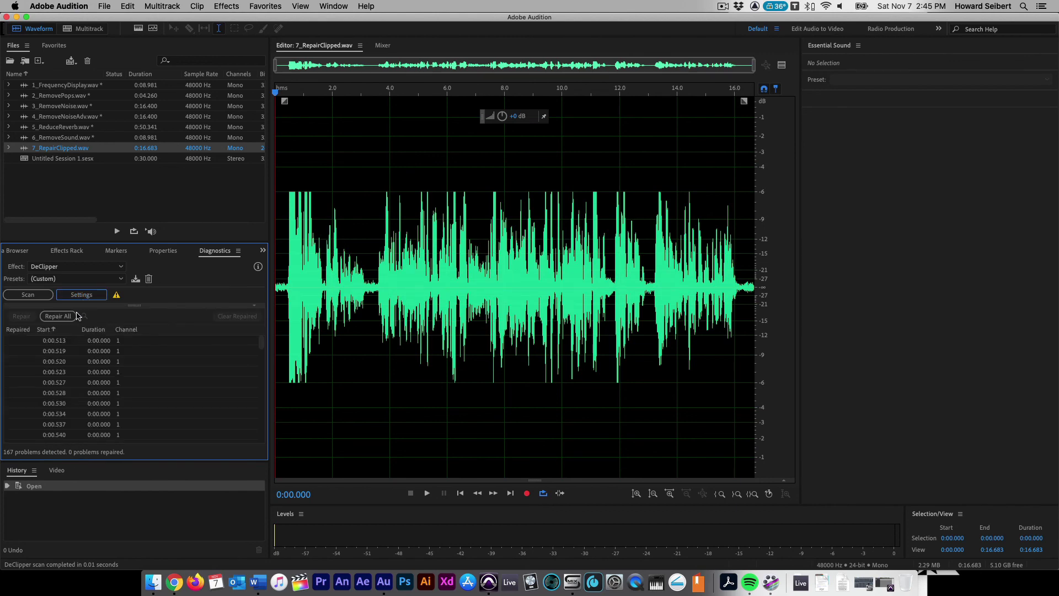
Step: Repair all 167 clipping problems, then play the repaired speech and stop at 0:11.398
{"action": "left_click", "coordinate": [58, 316]}
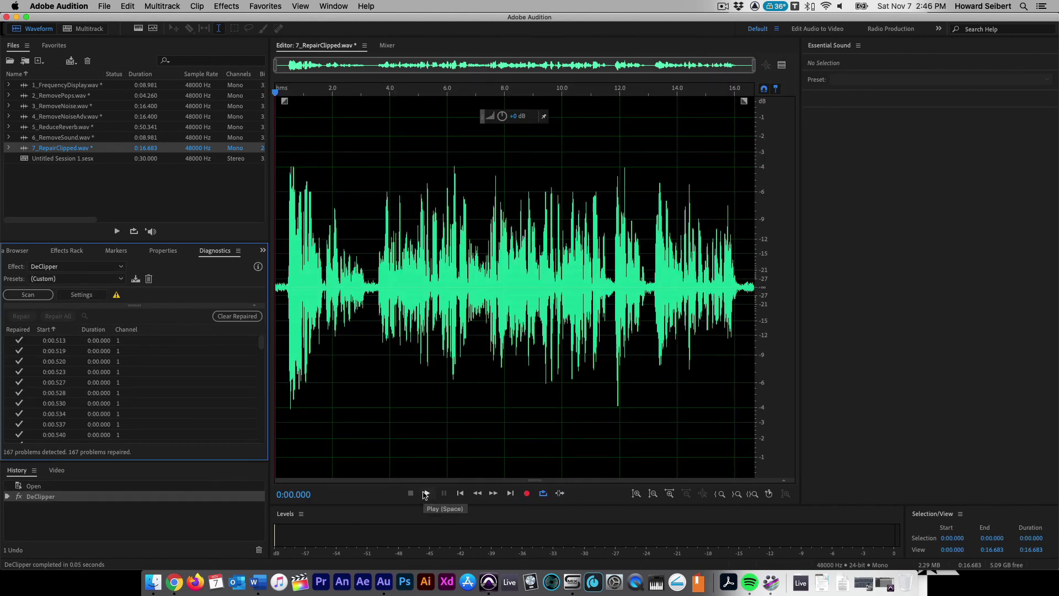
{"action": "left_click", "coordinate": [426, 493]}
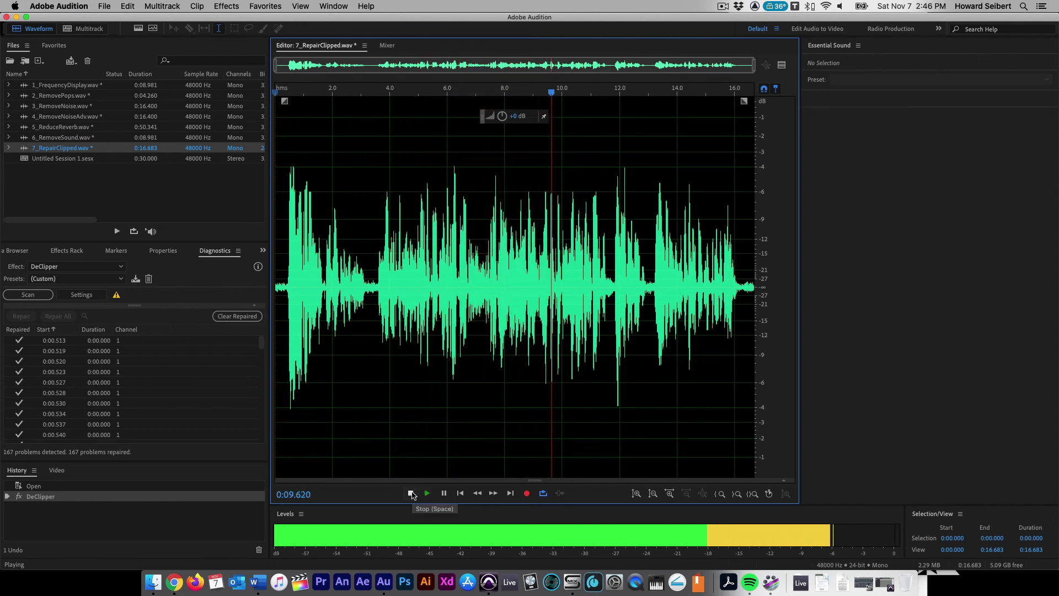
{"action": "left_click", "coordinate": [411, 493]}
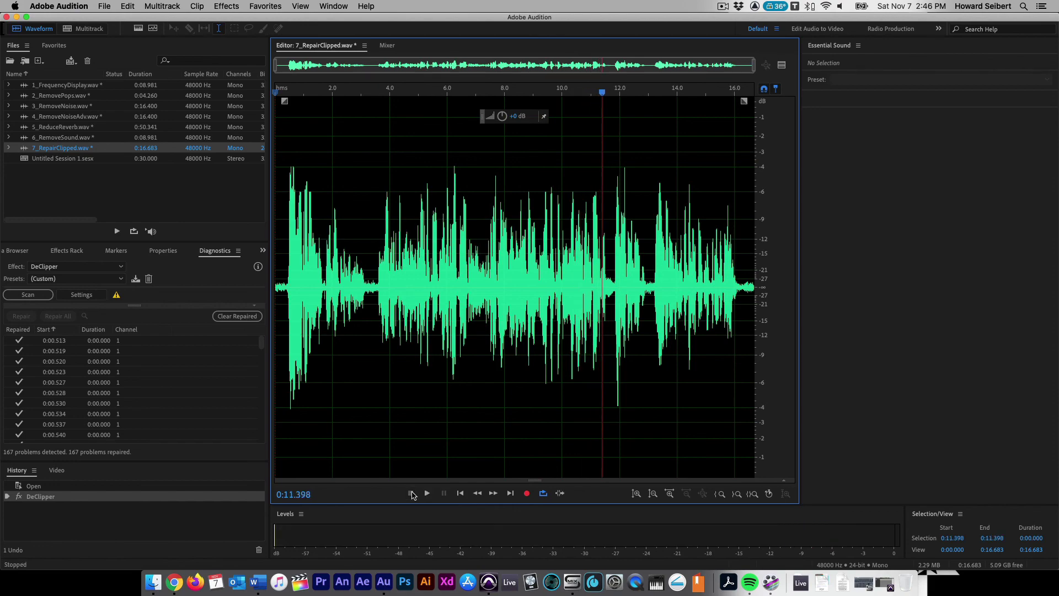